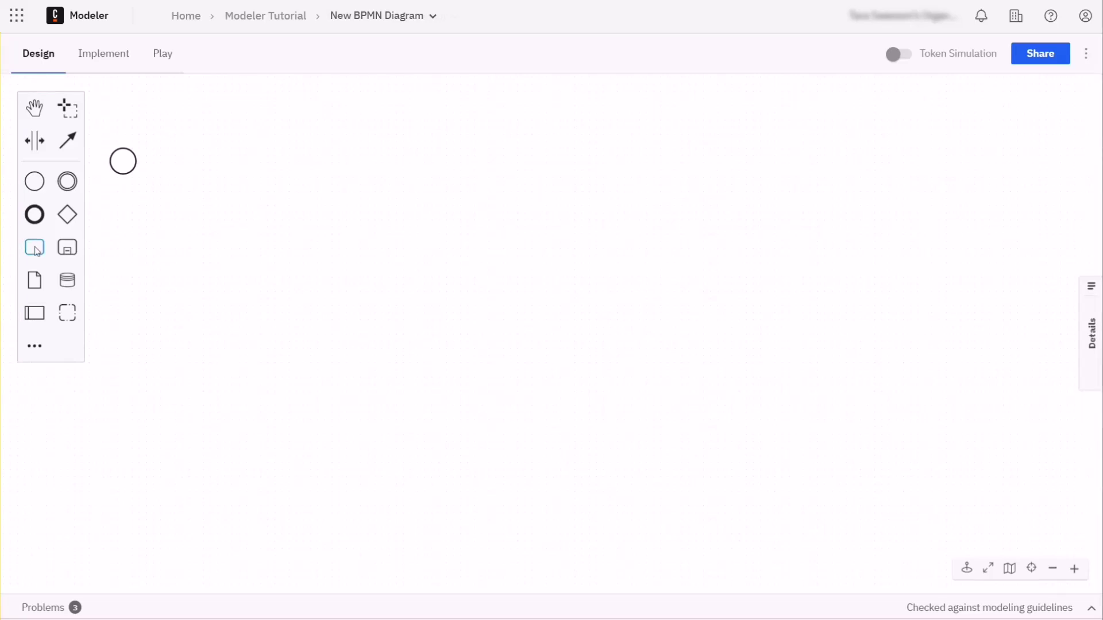
- Place a new task right of the start event and connect the start event to it
left_click(35, 250)
left_click(212, 165)
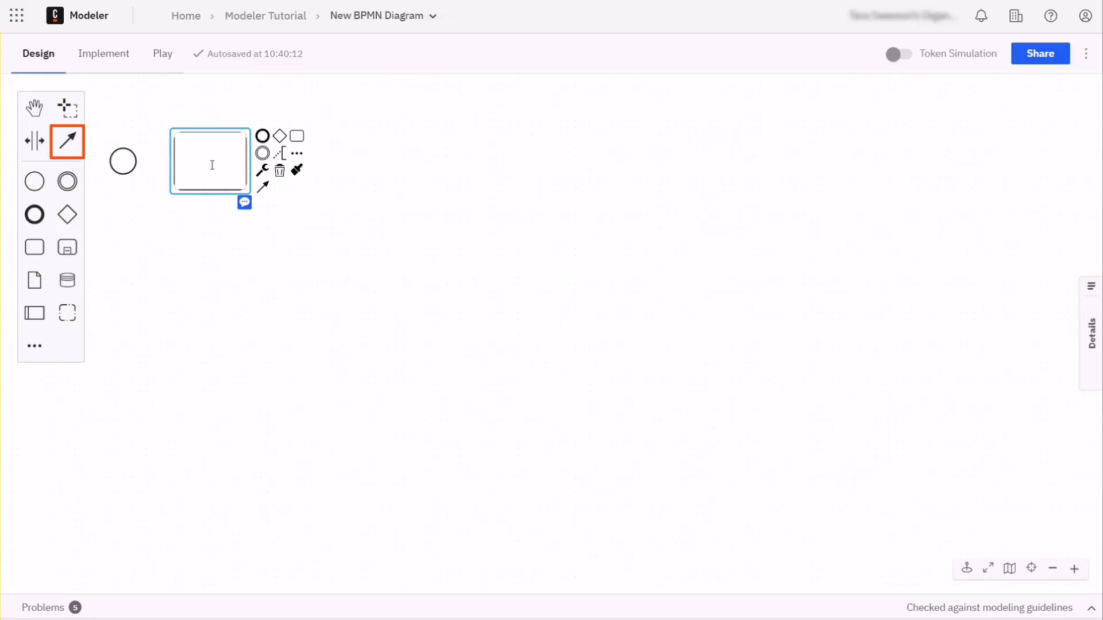
left_click(73, 147)
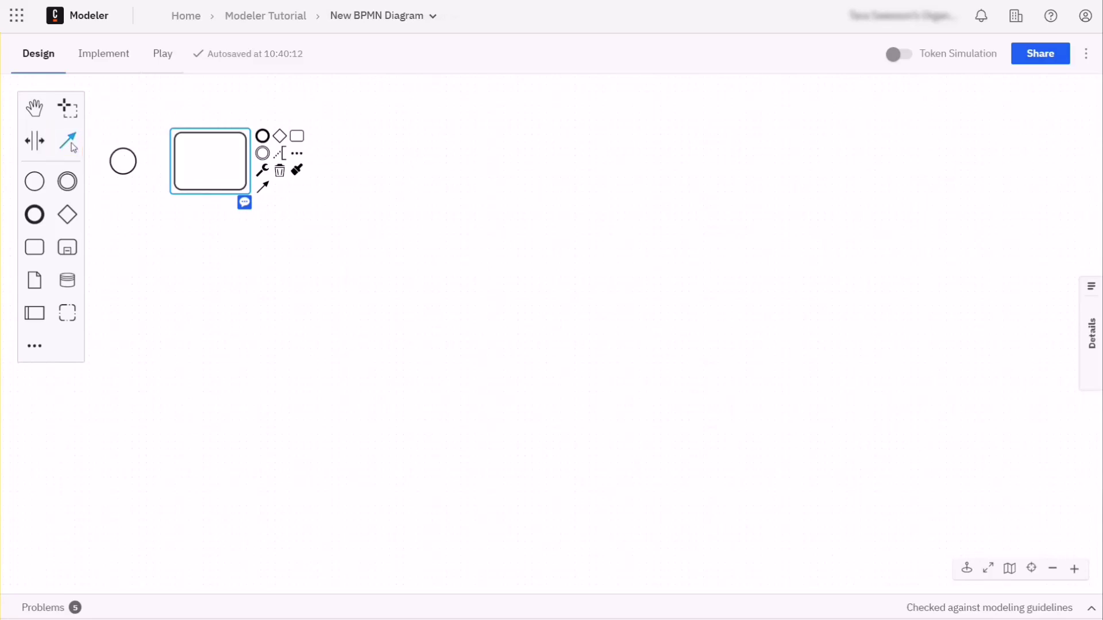
left_click(123, 162)
mouse_move(124, 163)
left_mouse_down()
mouse_move(152, 200)
mouse_move(178, 162)
left_mouse_up()
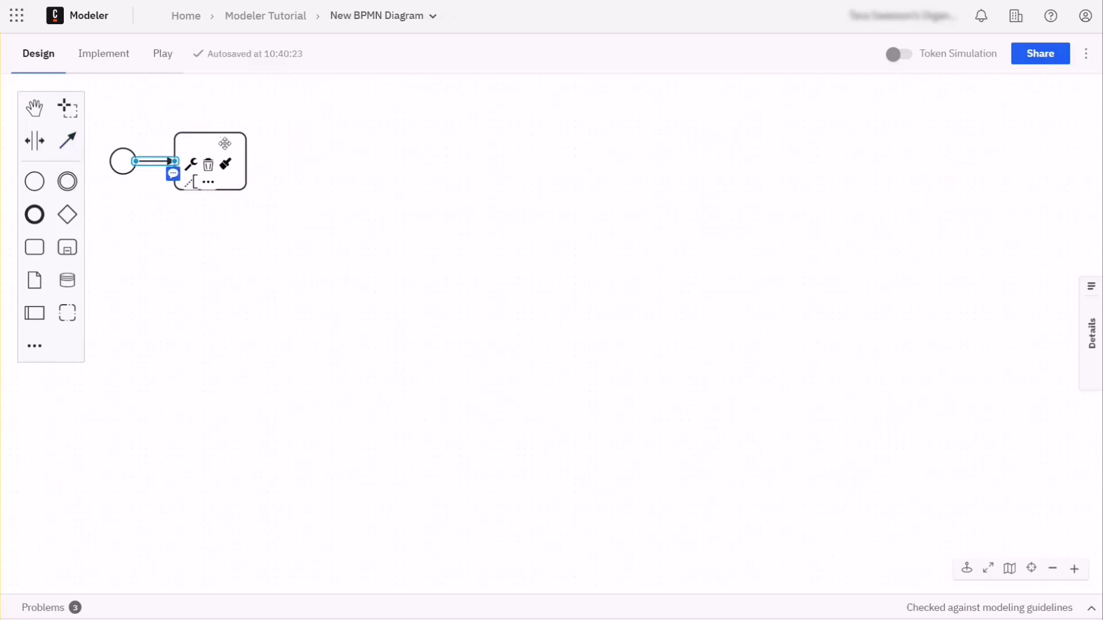
- Append two exclusive gateways in sequence after the task
left_click(226, 146)
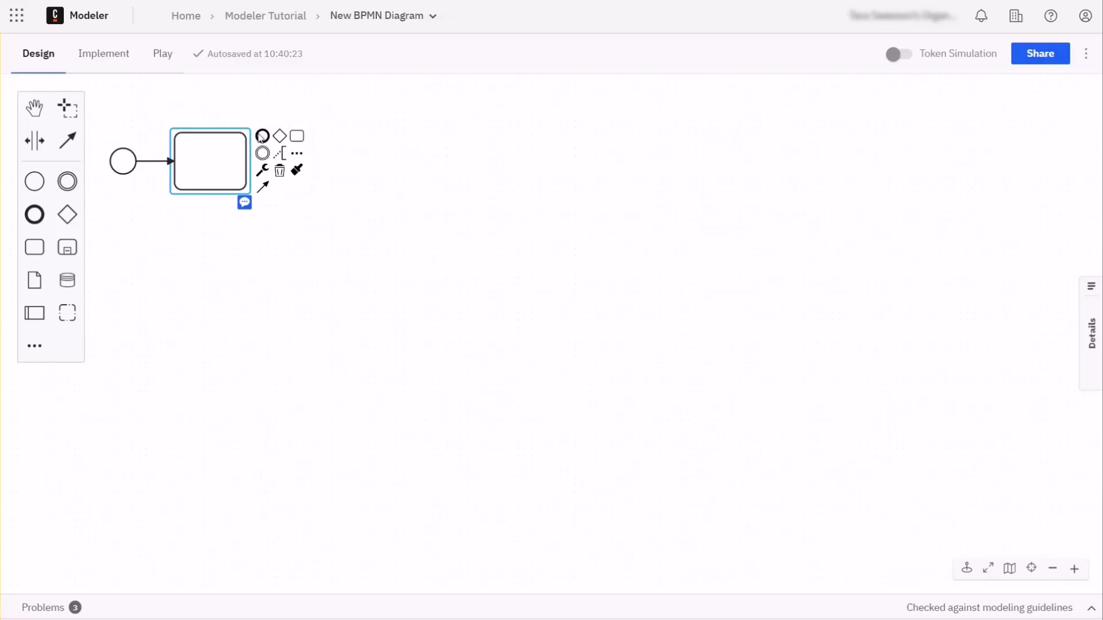
left_click(280, 138)
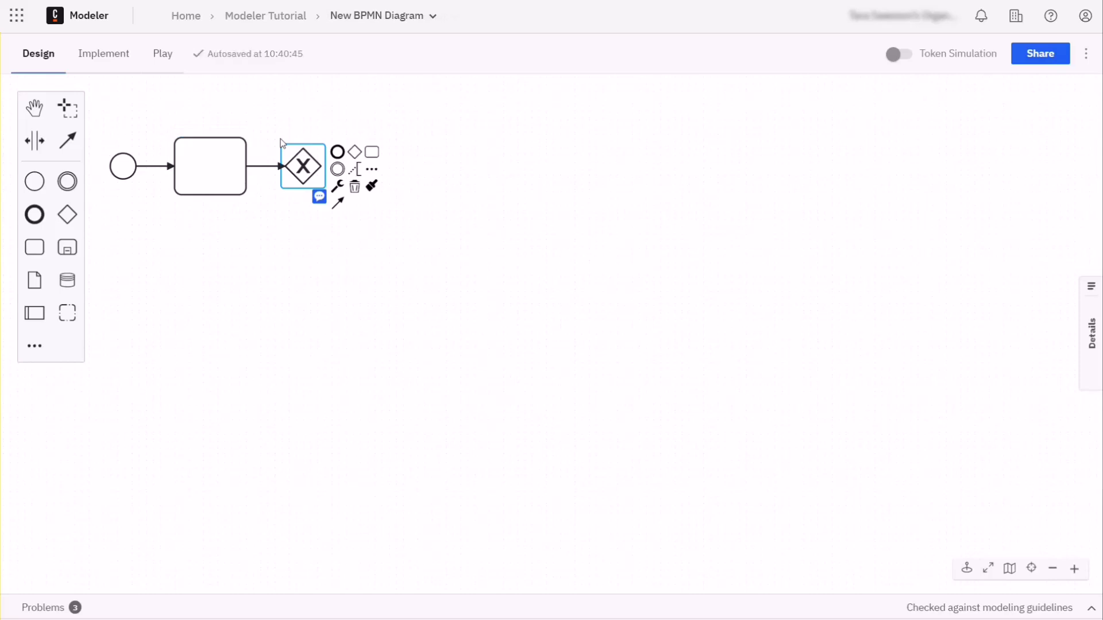
left_click(357, 152)
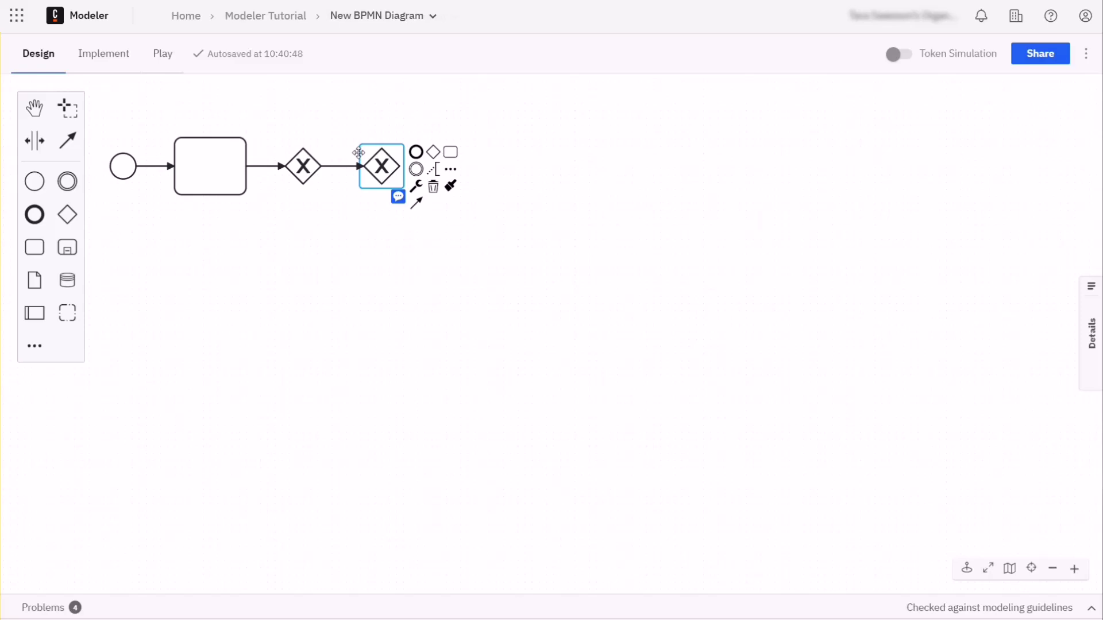
left_click(355, 217)
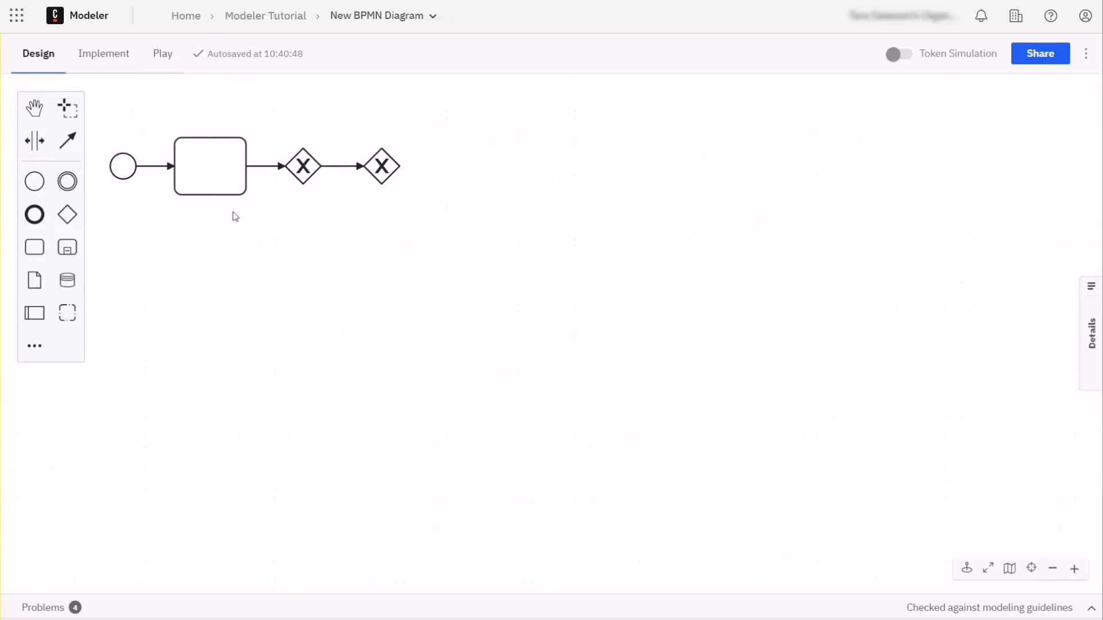
- Use the Space tool to push the second gateway far to the right
left_click(29, 146)
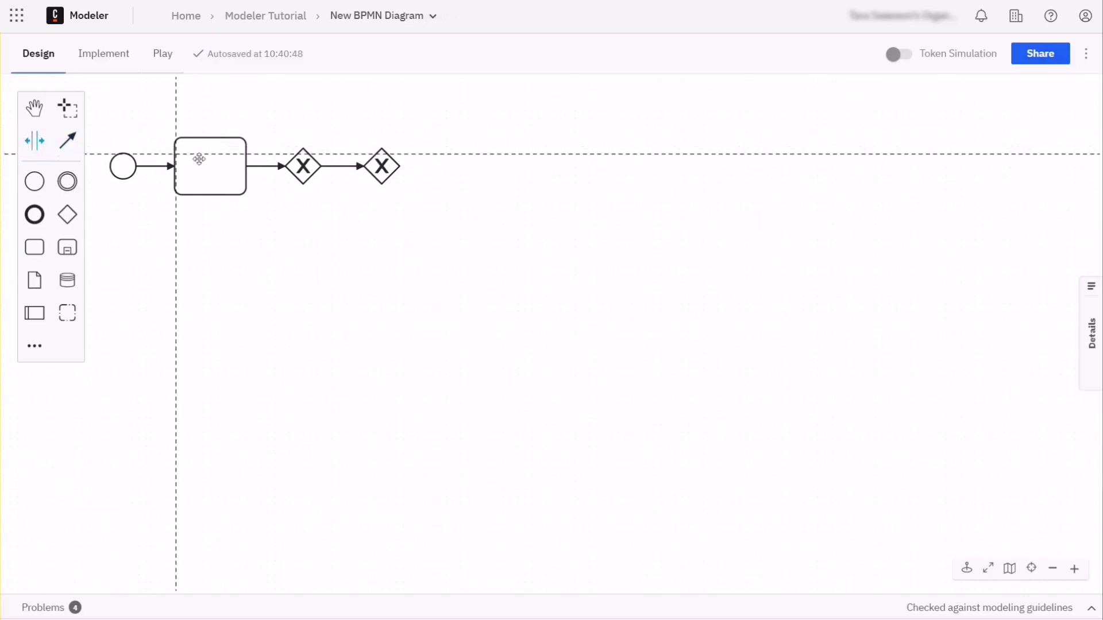
mouse_move(337, 143)
left_mouse_down()
mouse_move(441, 142)
mouse_move(391, 135)
mouse_move(431, 127)
left_mouse_up()
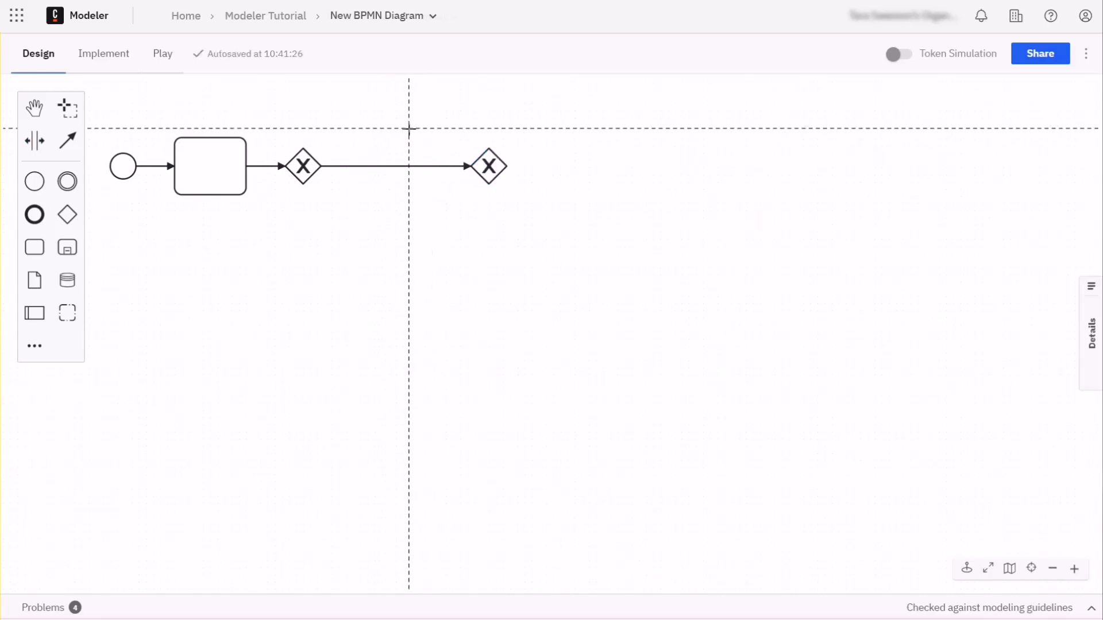
scroll(258, 130, "up", 3)
scroll(377, 538, "down", 2)
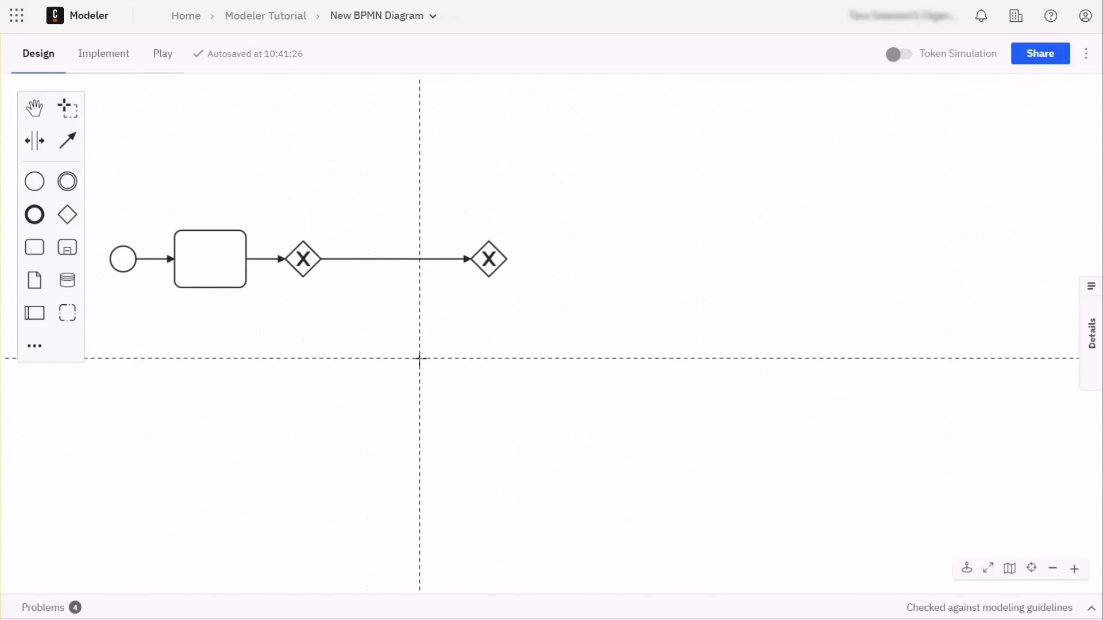
left_click_drag(420, 240, 581, 243)
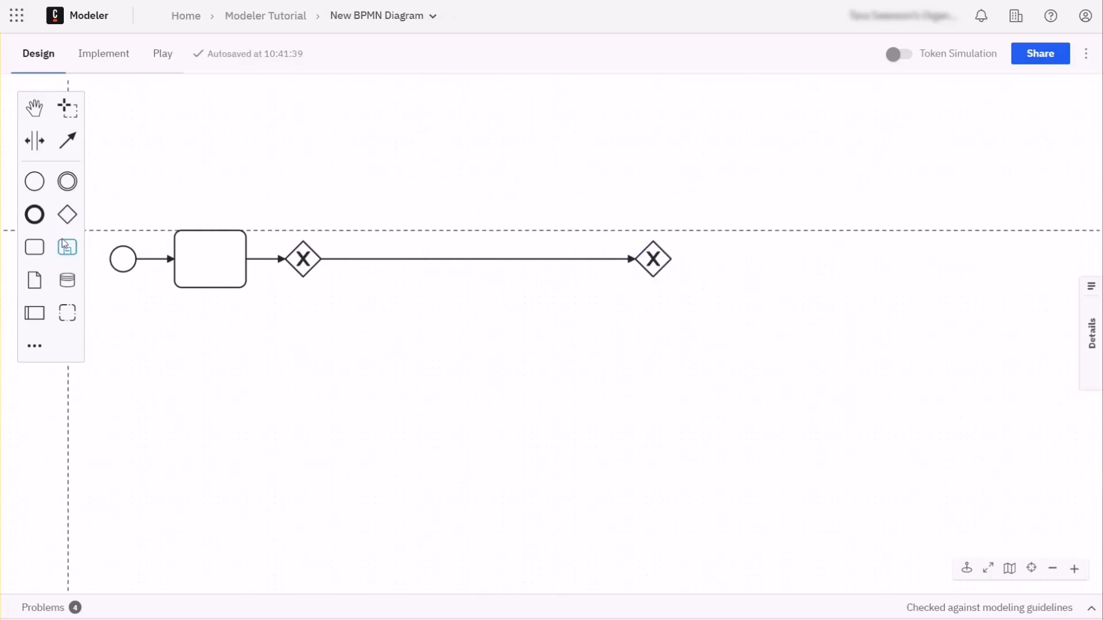
- Place a new task below the gateways and connect the first gateway to it
left_click(36, 248)
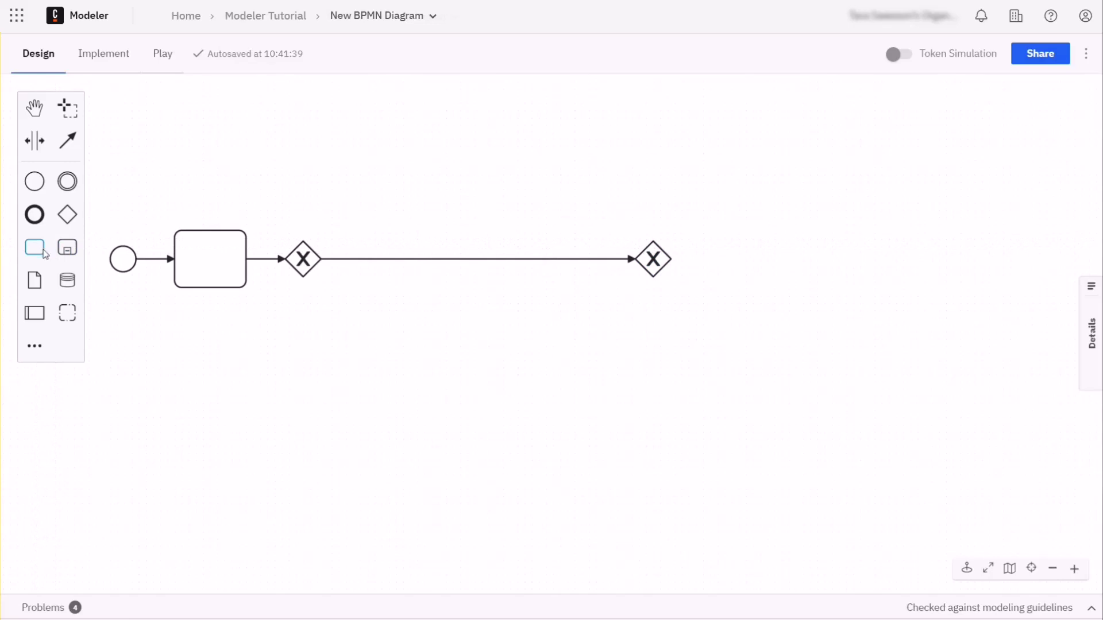
left_click(464, 376)
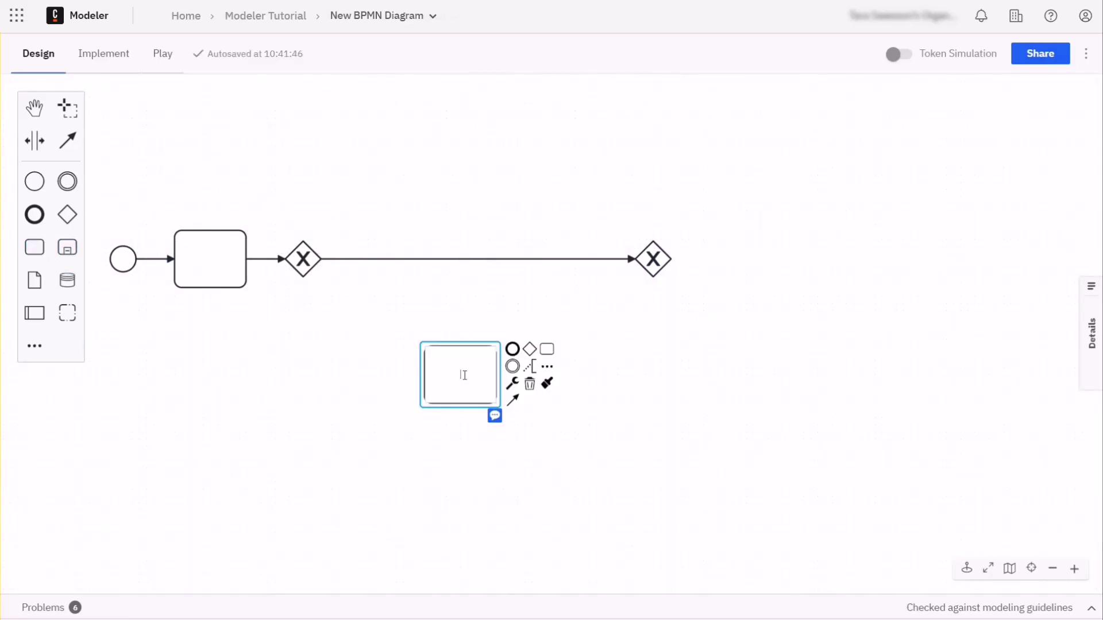
key("c")
left_click(310, 274)
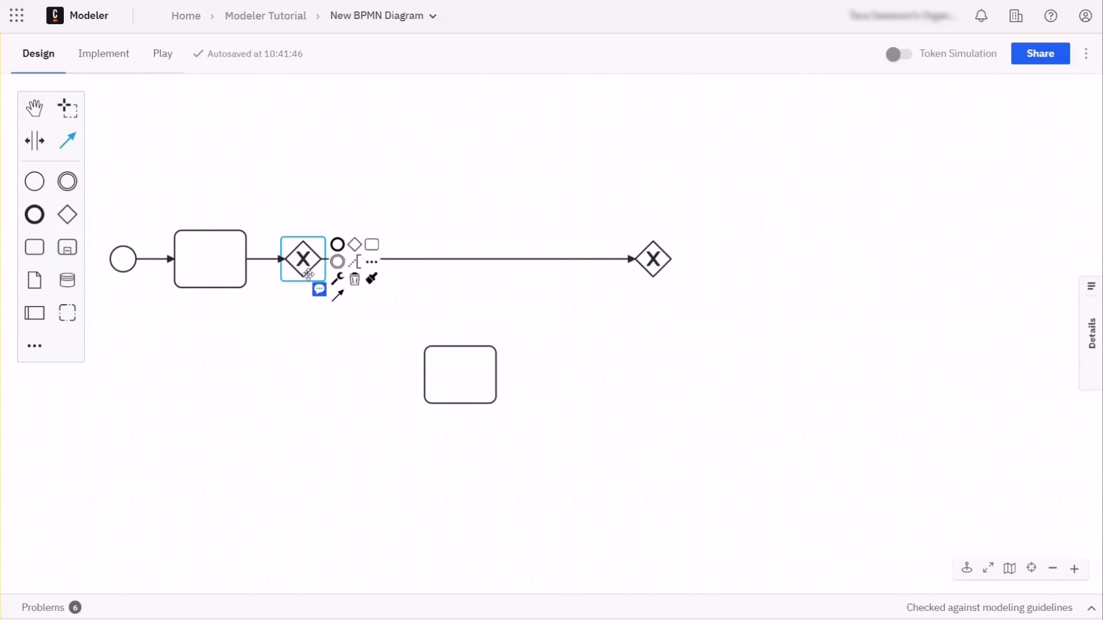
left_click_drag(310, 275, 430, 381)
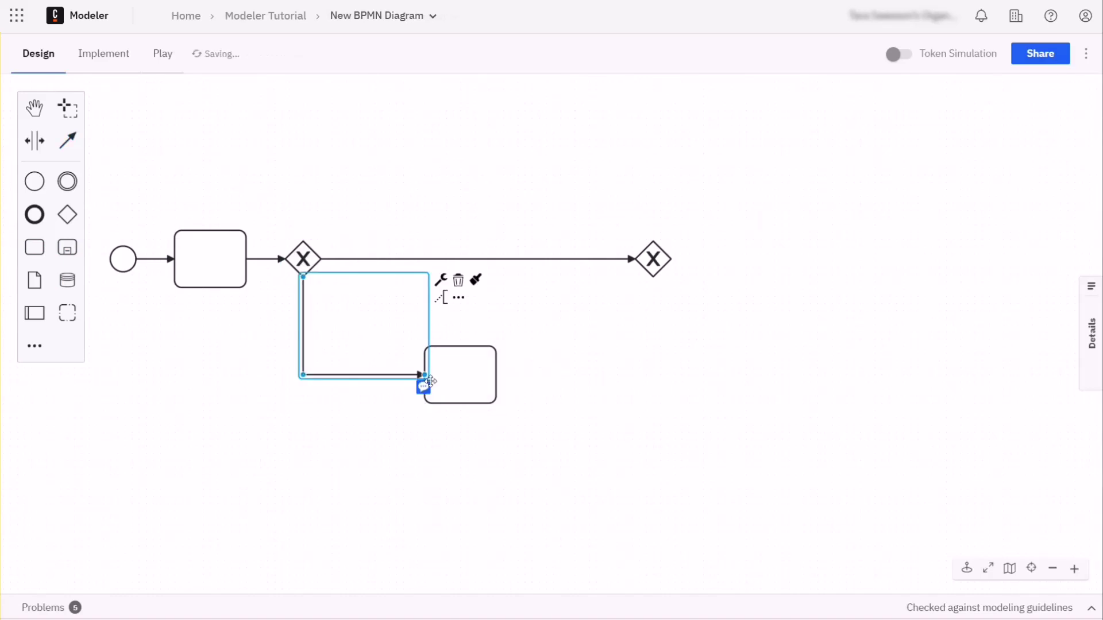
left_click(474, 374)
left_click(439, 465)
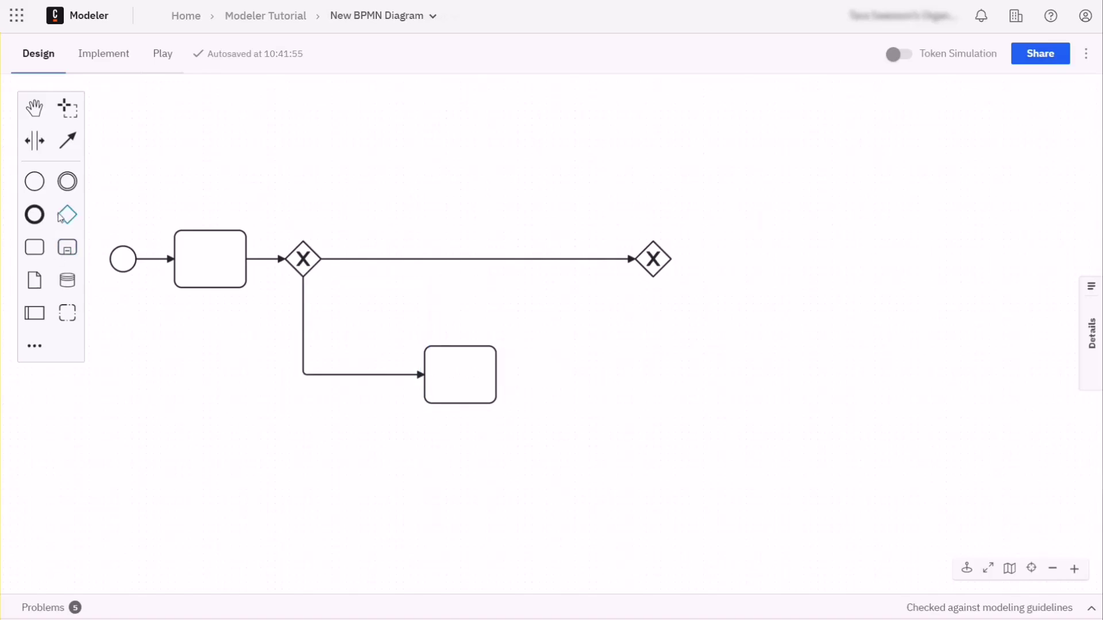
- Add an exclusive gateway at the bottom right, fed by the first gateway
left_click_drag(67, 216, 652, 489)
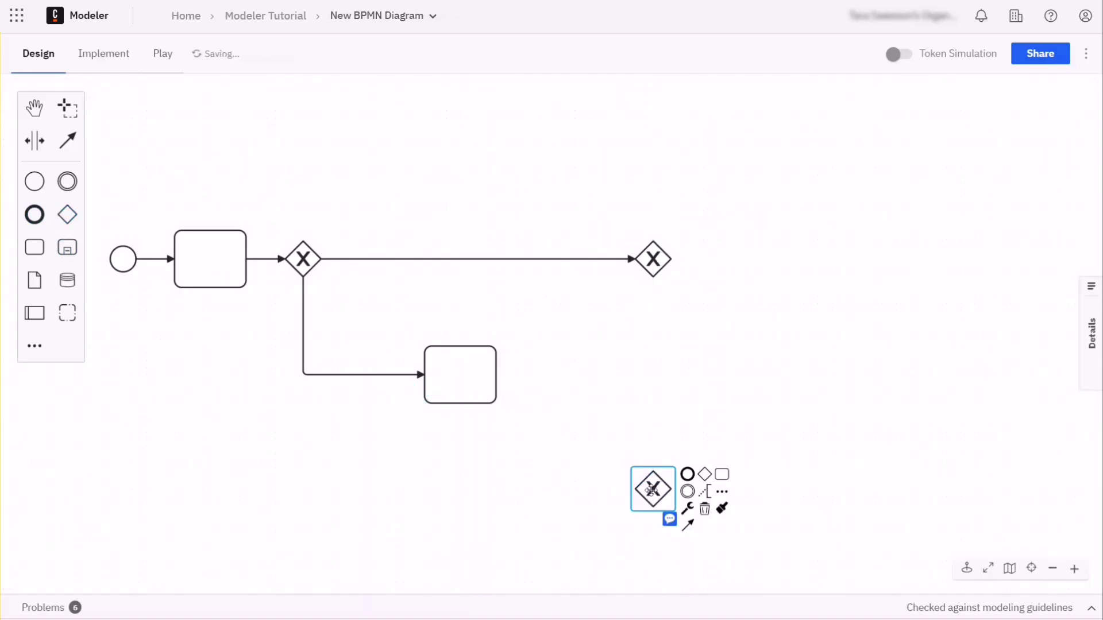
left_click(297, 254)
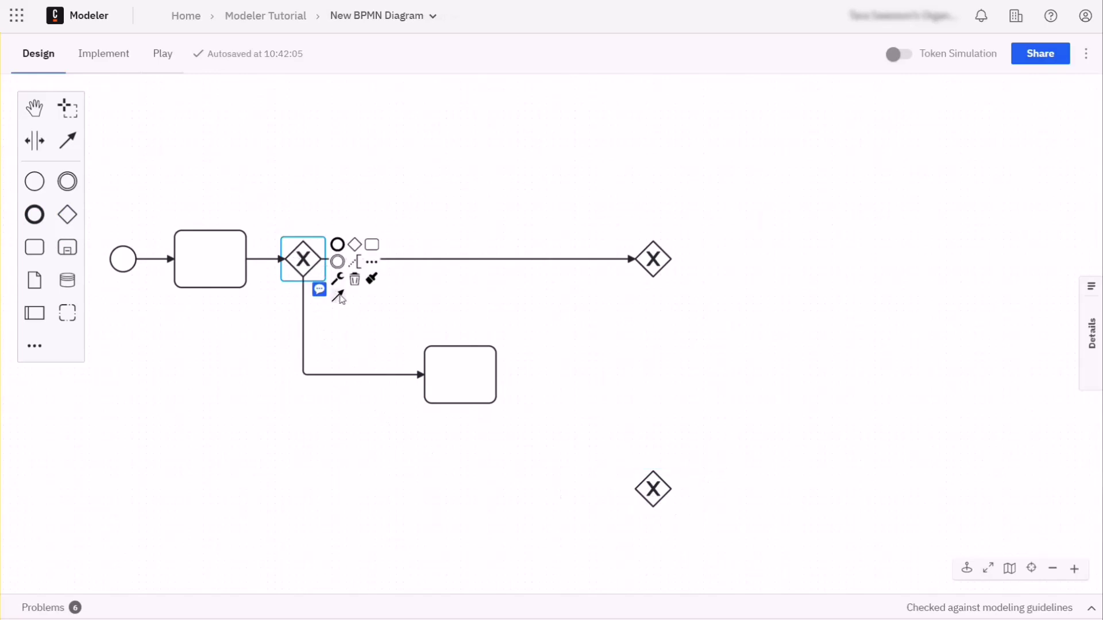
left_click_drag(339, 297, 634, 491)
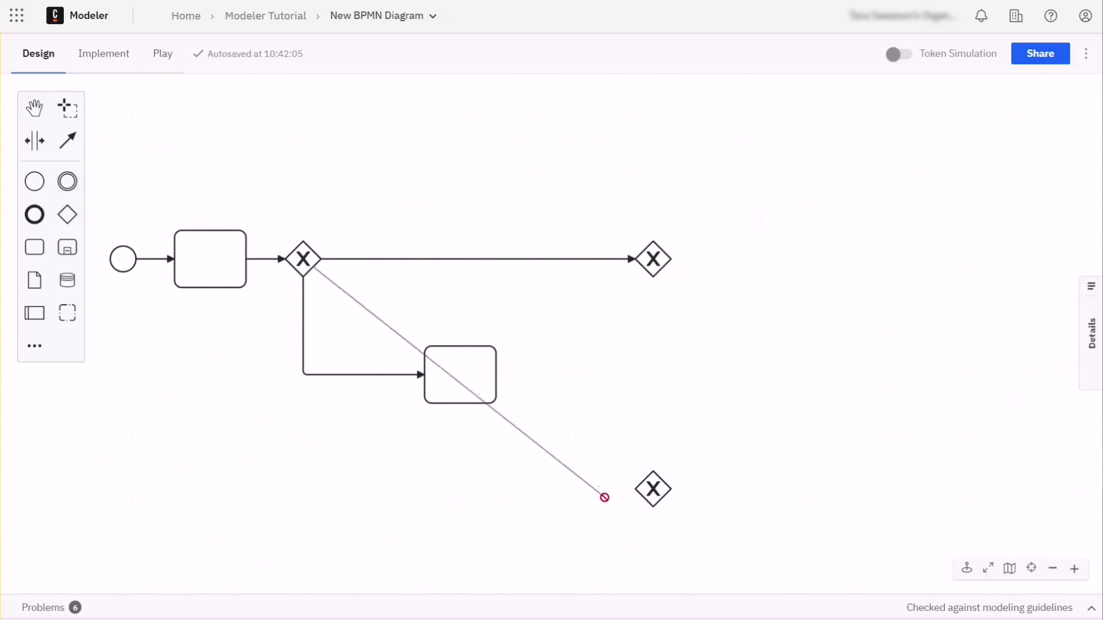
left_click(725, 435)
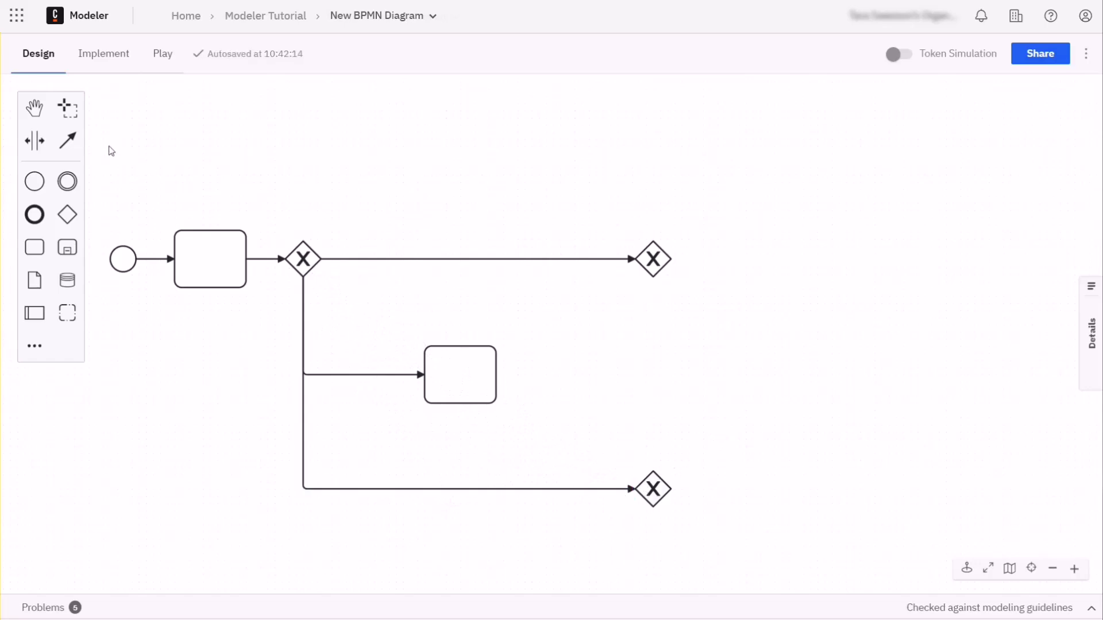
- Lasso the gateways, lower task and flows and shift them slightly left
left_click_drag(216, 180, 280, 132)
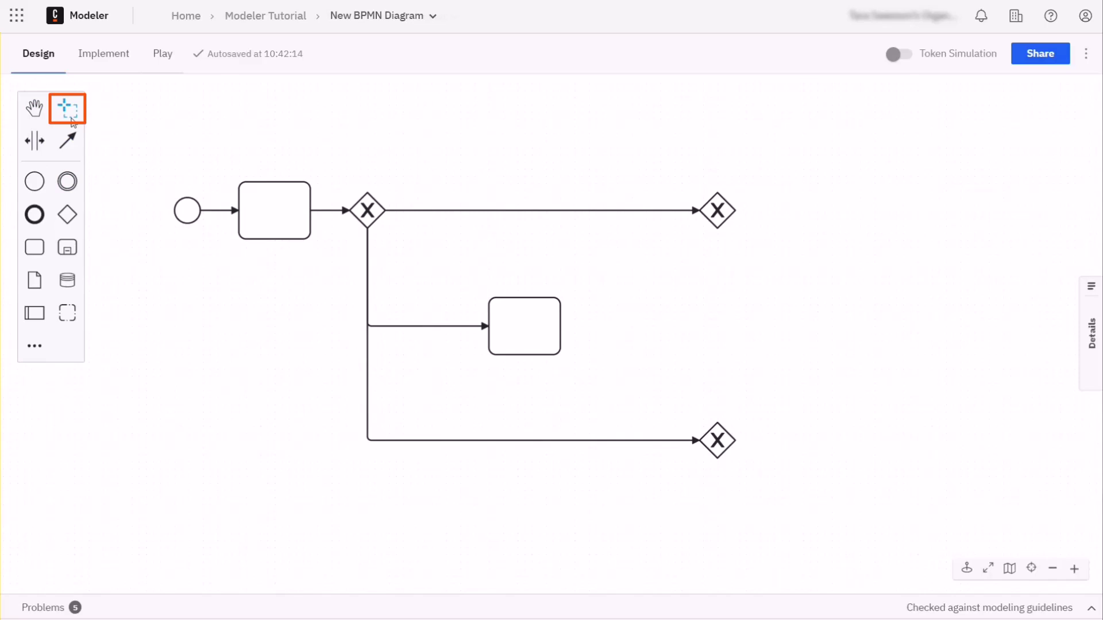
left_click(71, 118)
left_click_drag(341, 160, 793, 494)
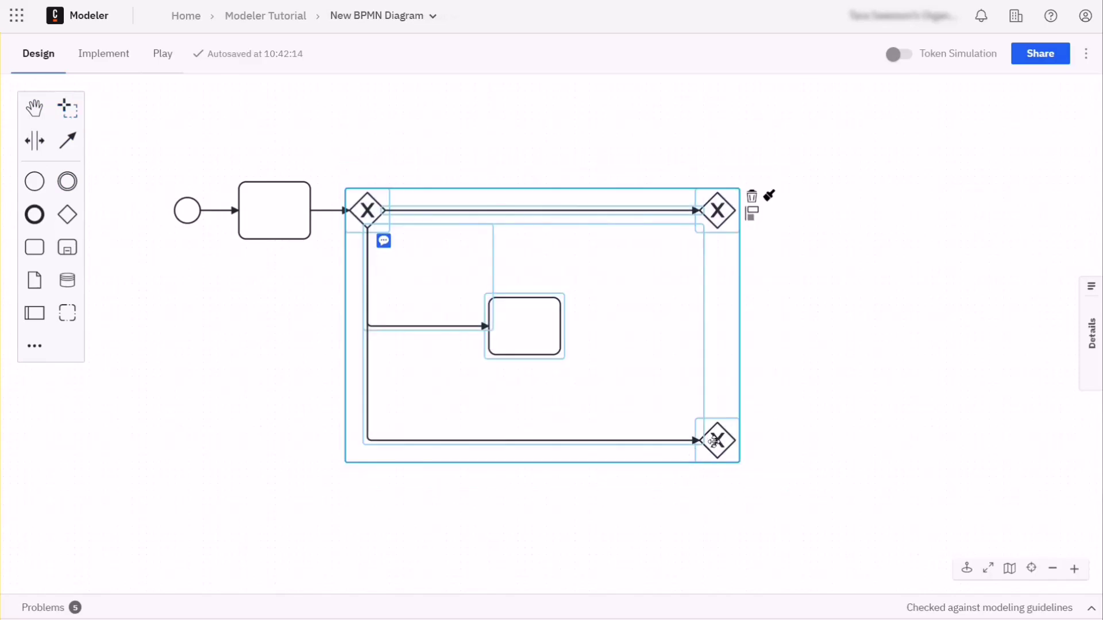
mouse_move(715, 441)
left_mouse_down()
mouse_move(761, 445)
mouse_move(710, 442)
left_mouse_up()
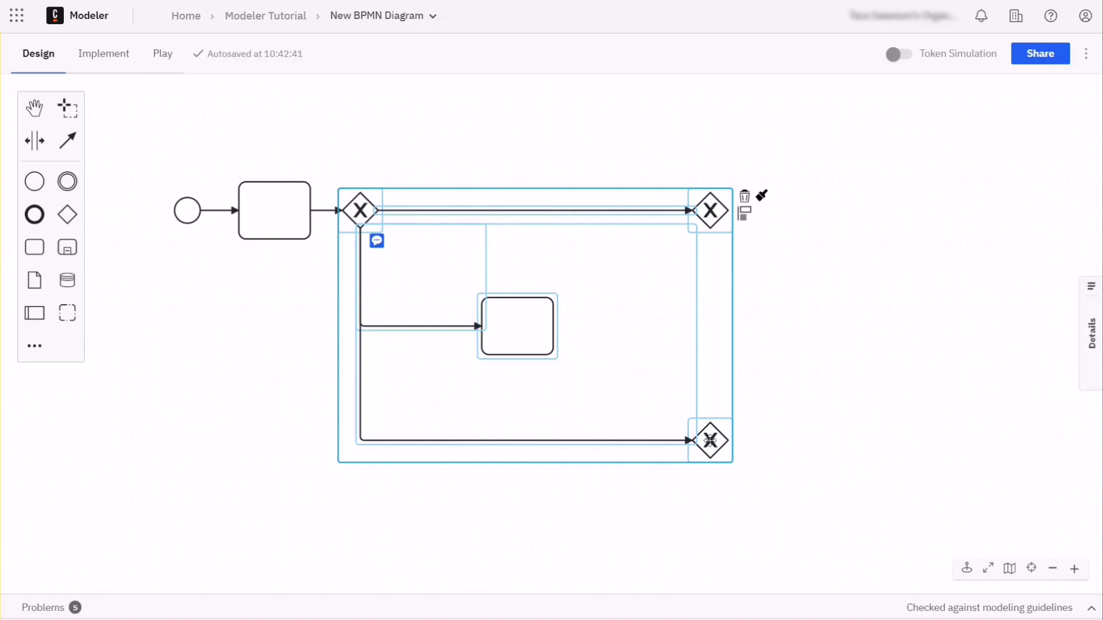
left_click(623, 494)
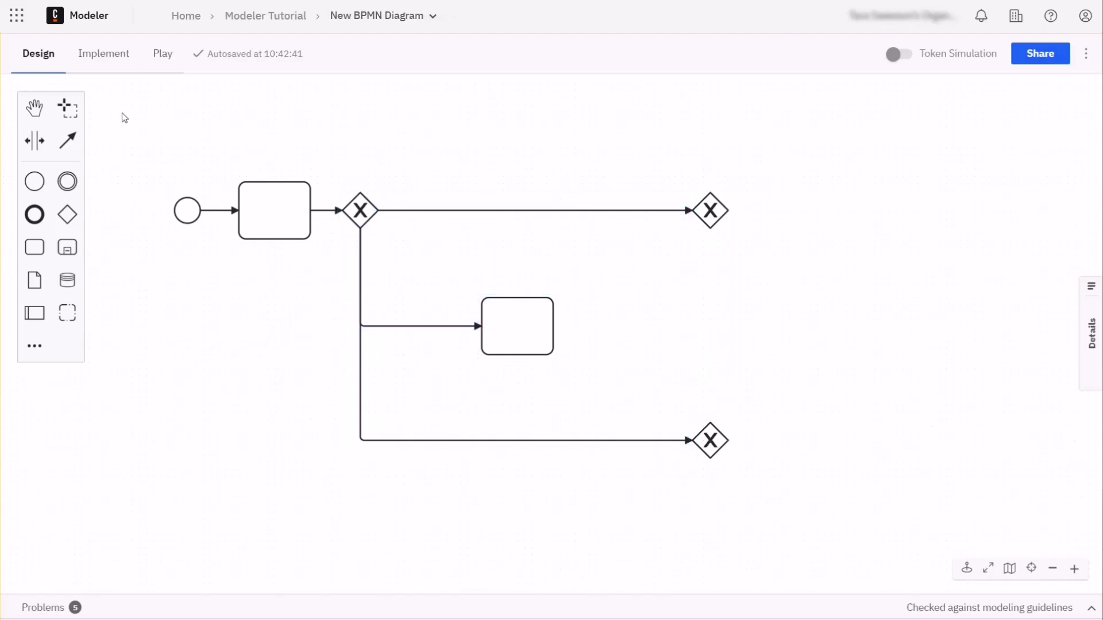
- Copy and paste the upper gateway pair, then delete the pasted copy
left_click(69, 114)
left_click_drag(337, 173, 736, 251)
key("ctrl+c")
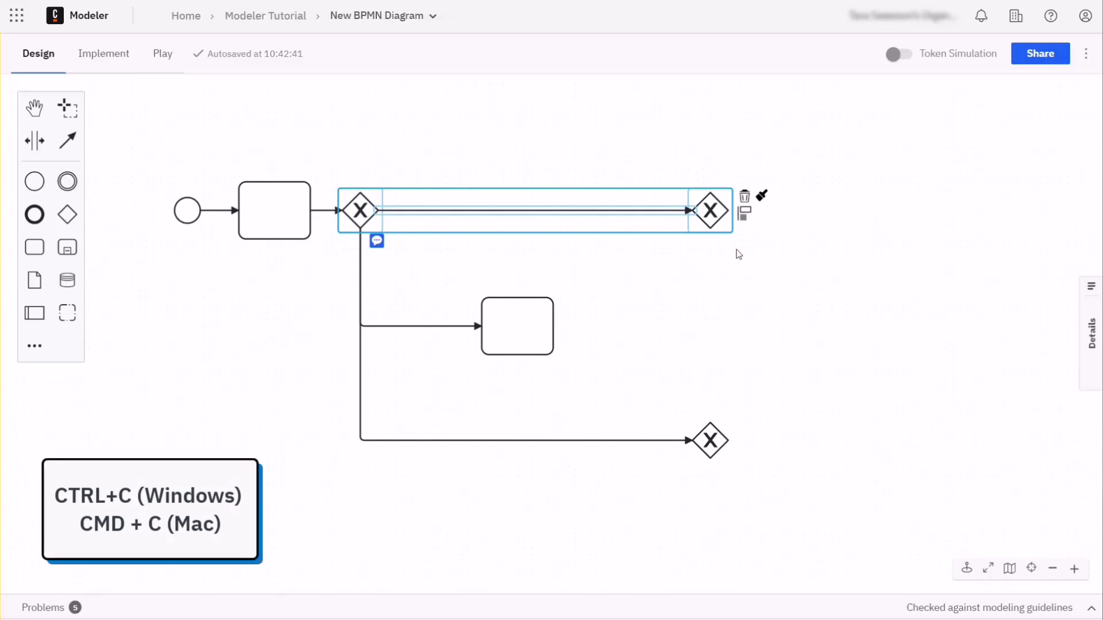
key("ctrl+v")
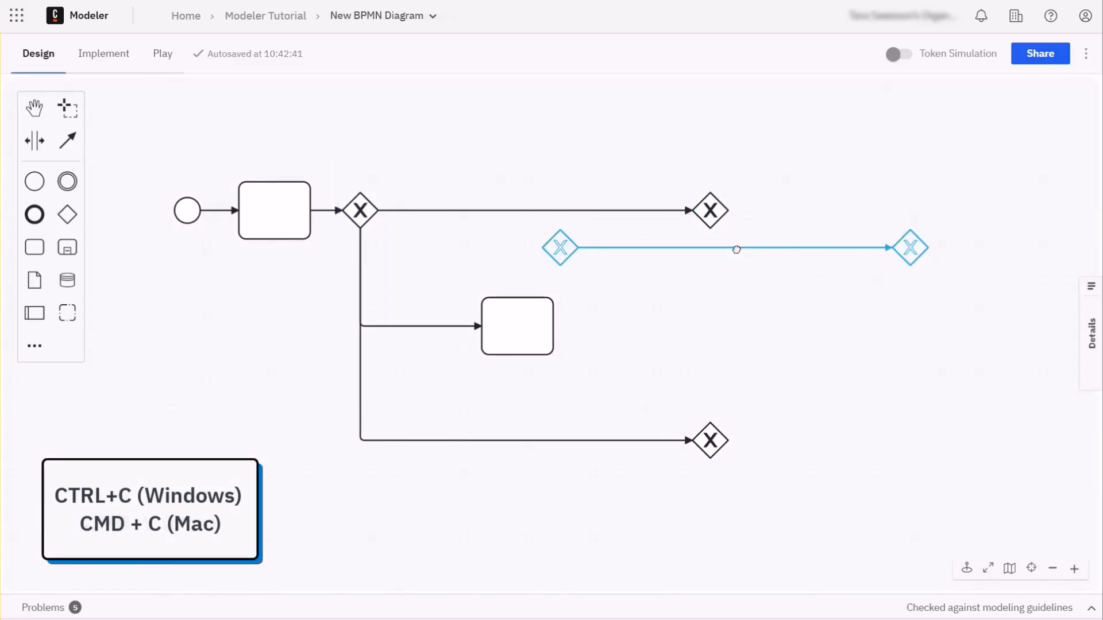
left_click(739, 260)
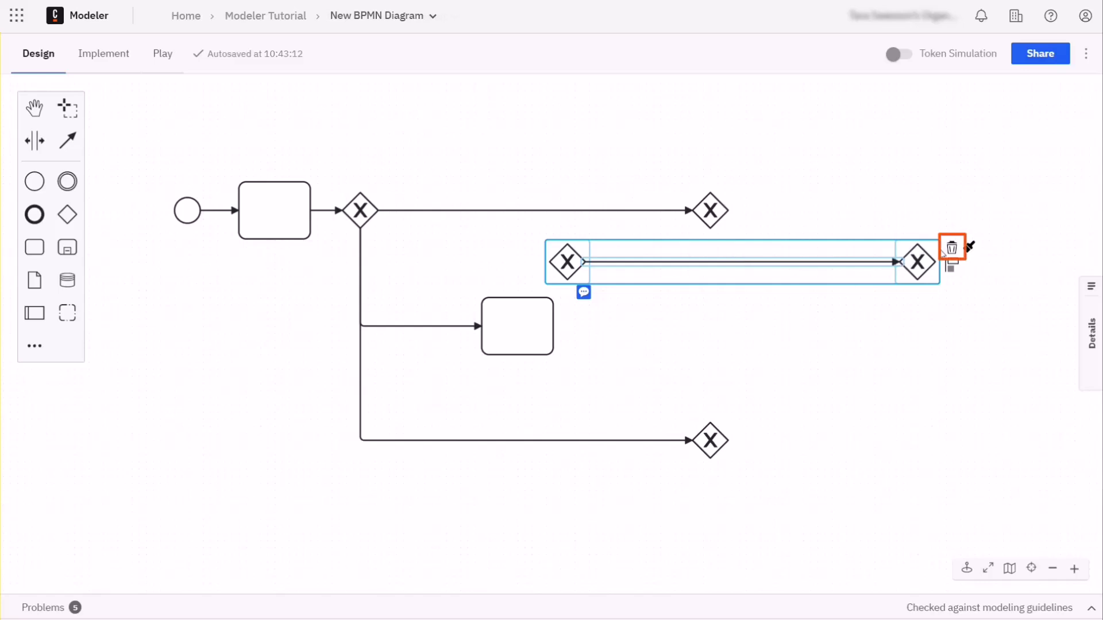
left_click(952, 249)
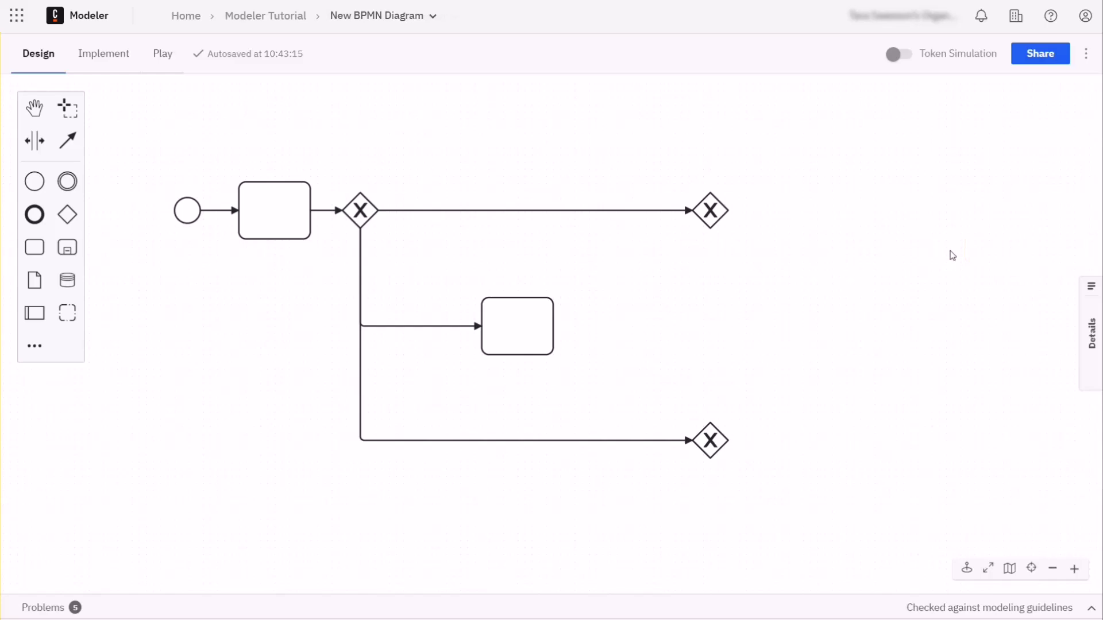
left_click(721, 216)
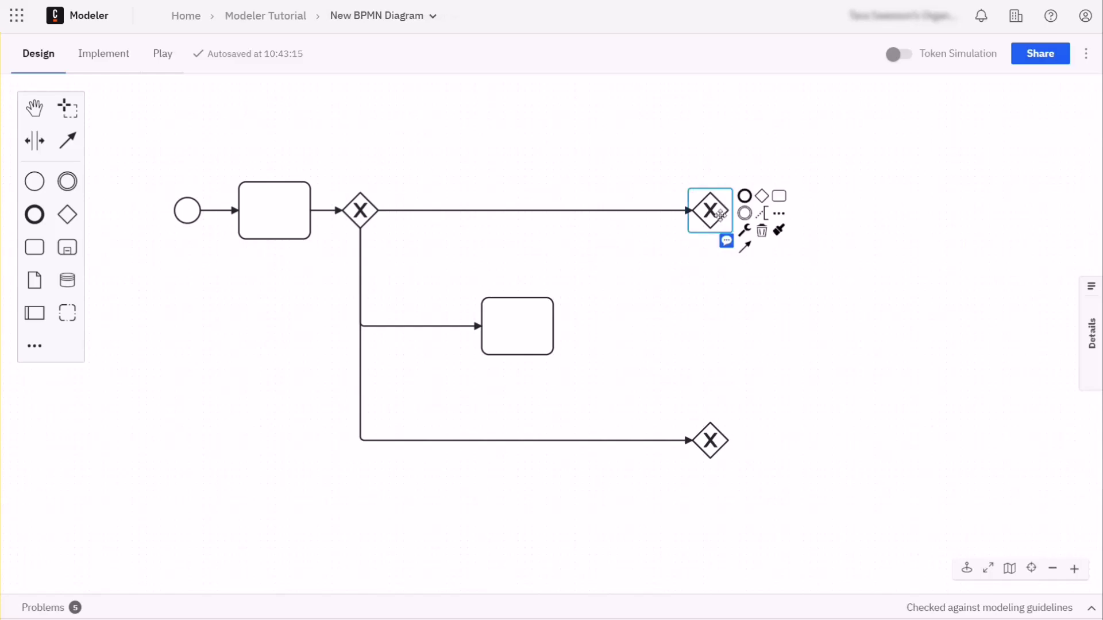
- Attach an intermediate event to the top edge of the middle task
left_click(713, 274)
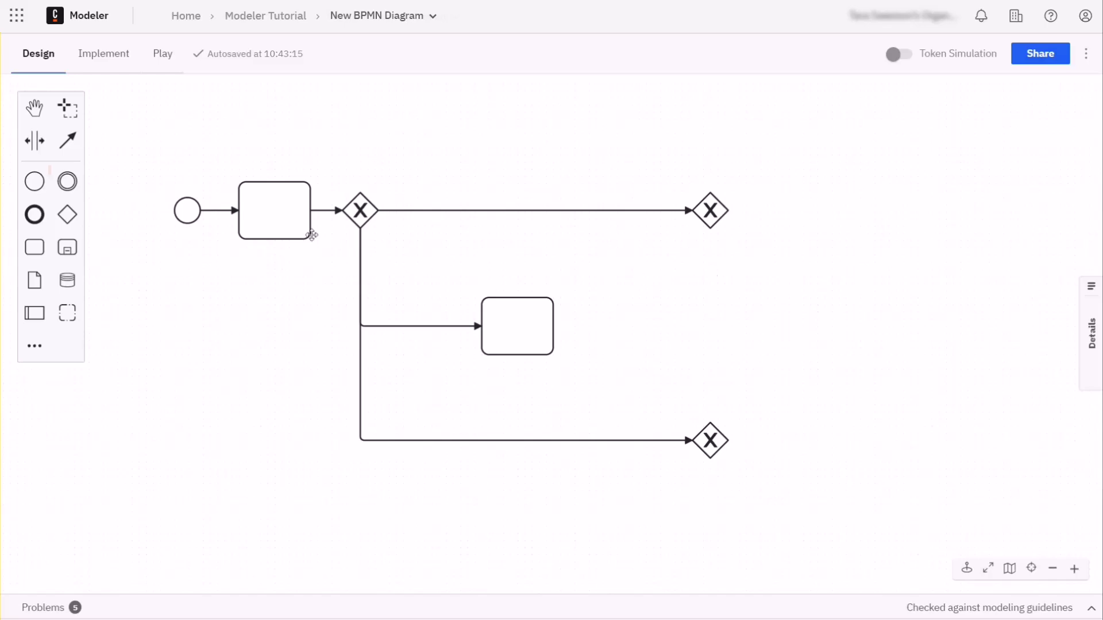
left_click(74, 181)
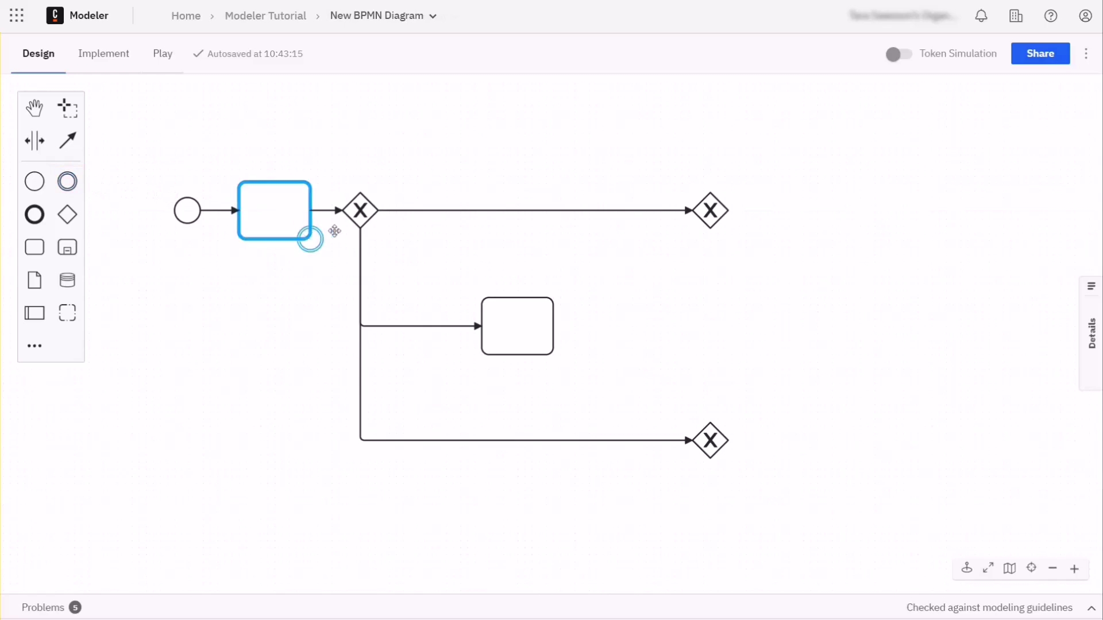
left_click(518, 297)
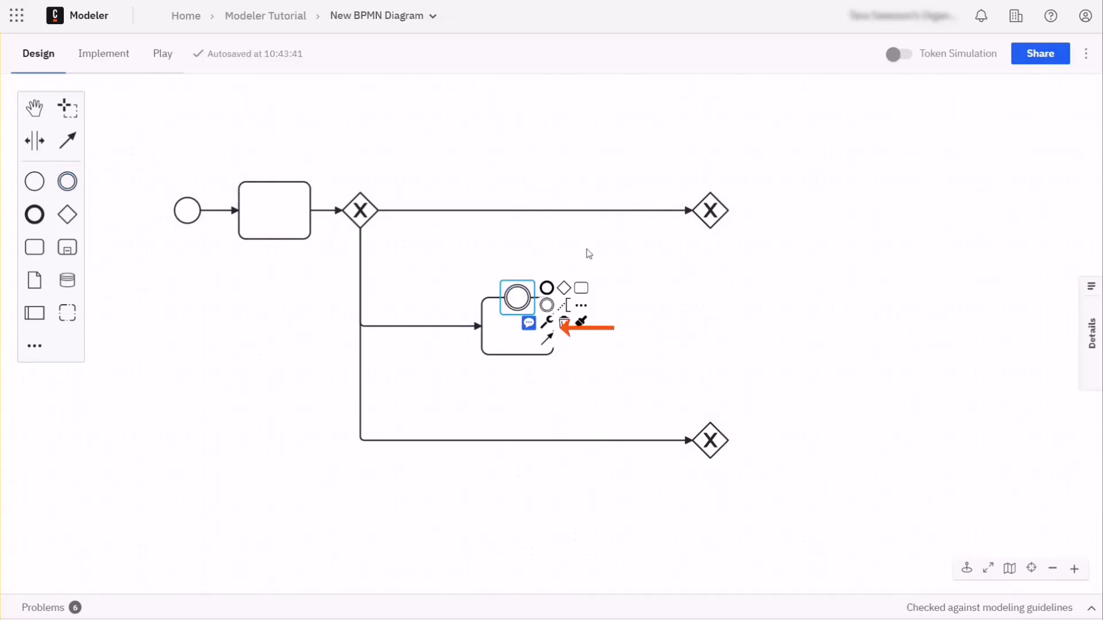
left_click(638, 331)
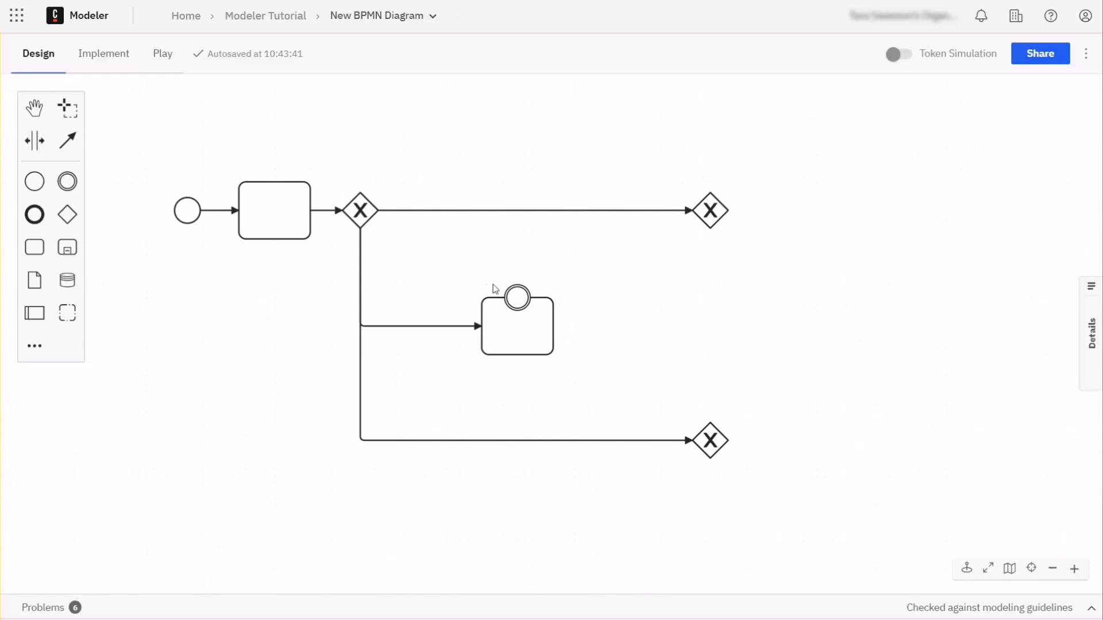
- Change the boundary event to a non-interrupting timer boundary event
left_click(515, 295)
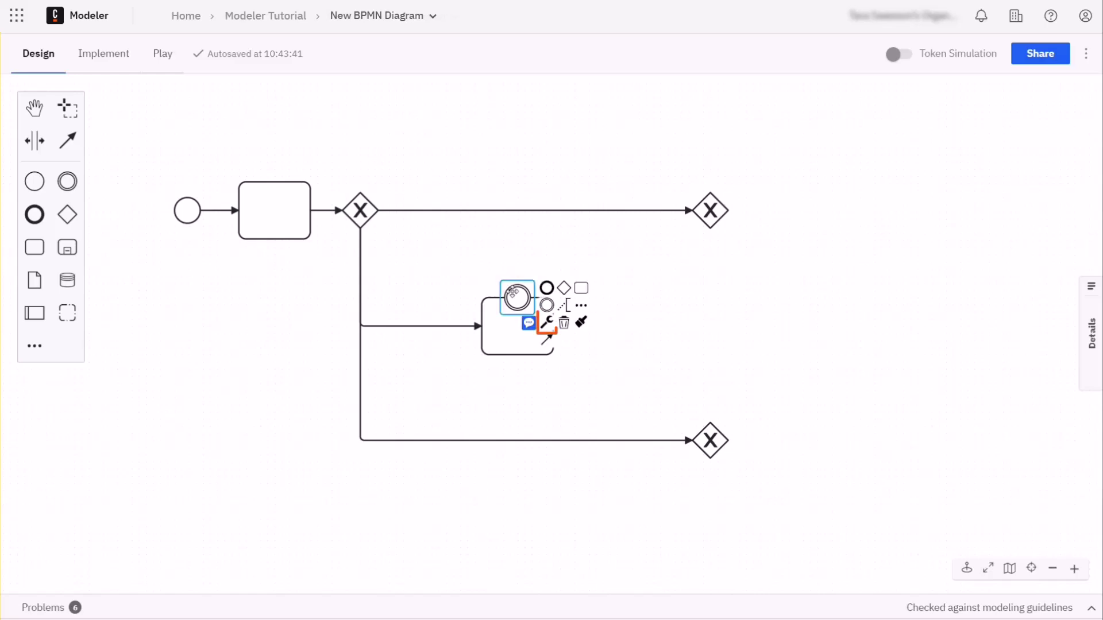
left_click(547, 325)
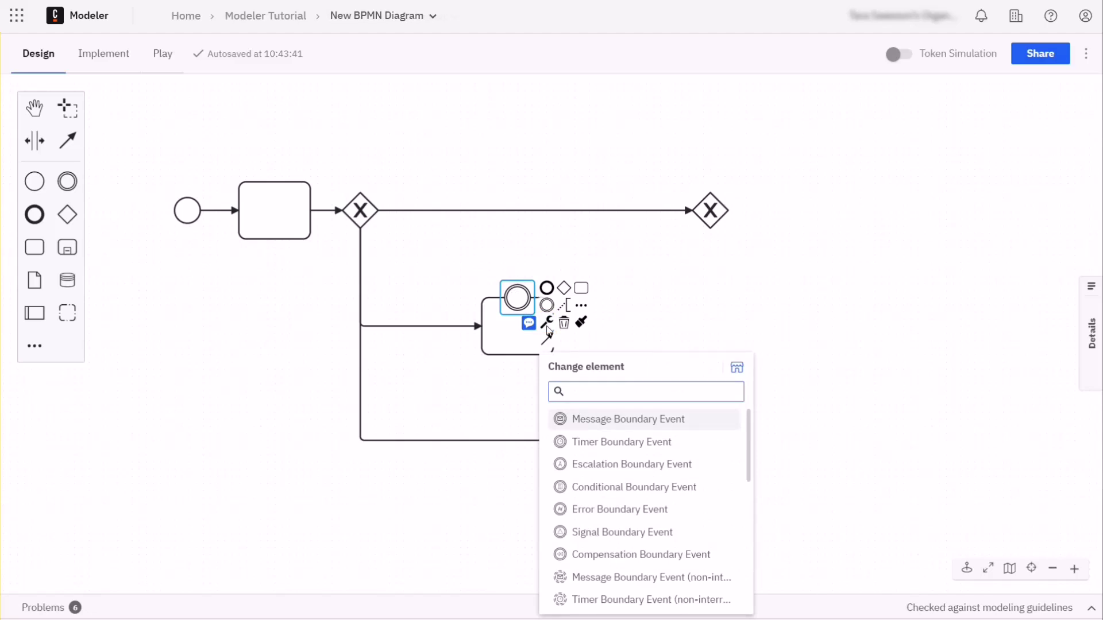
left_click(603, 599)
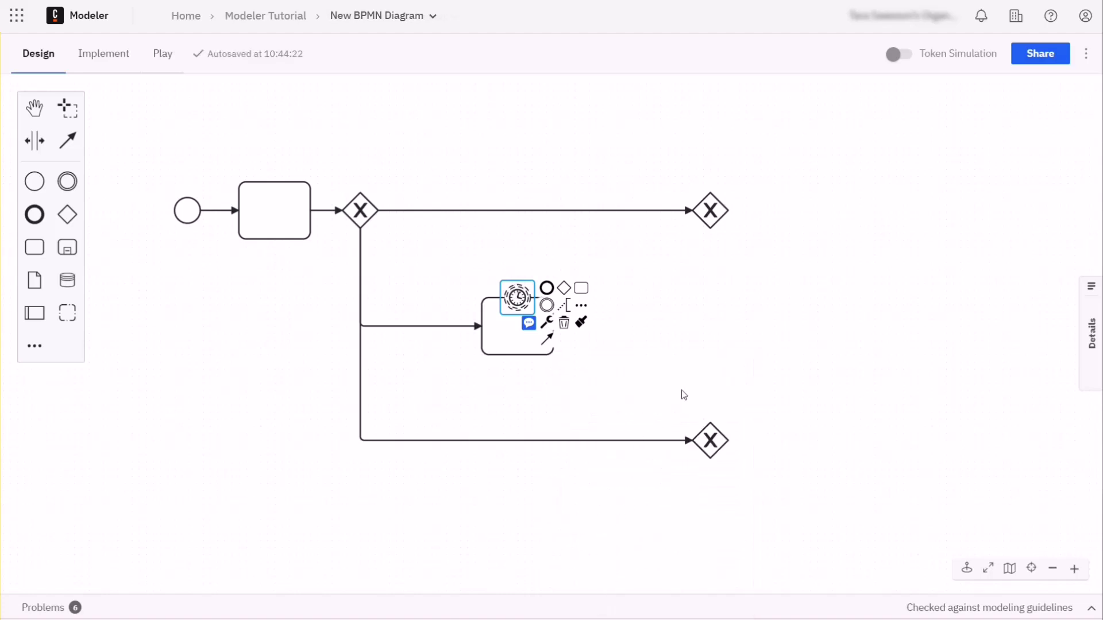
left_click(682, 366)
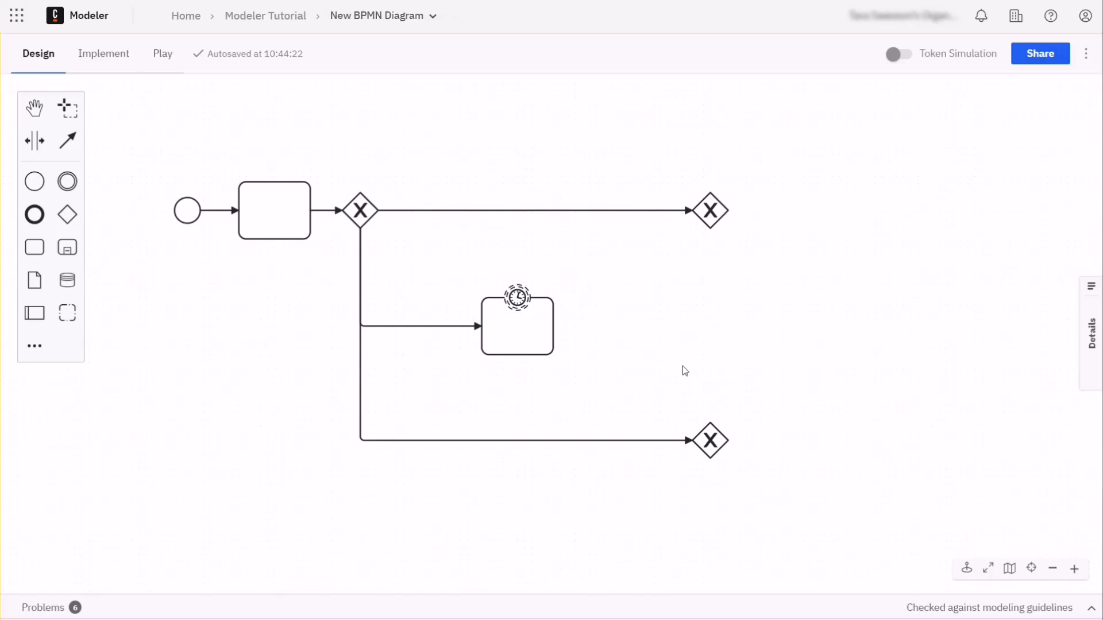
- Append a task after the timer event, followed by an end event
left_click(519, 297)
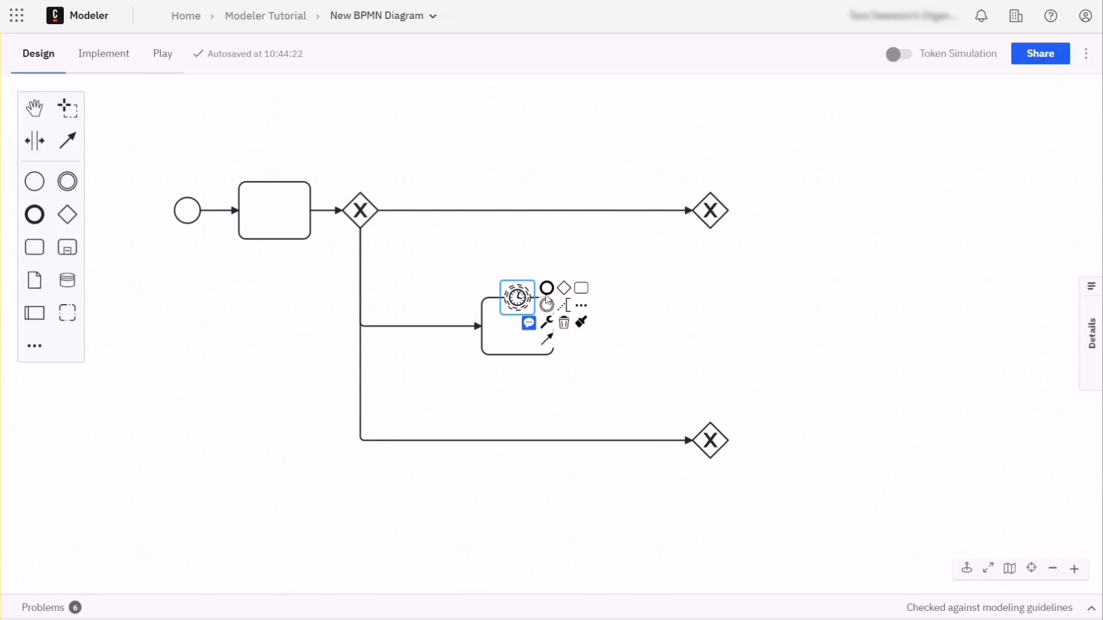
left_click(583, 295)
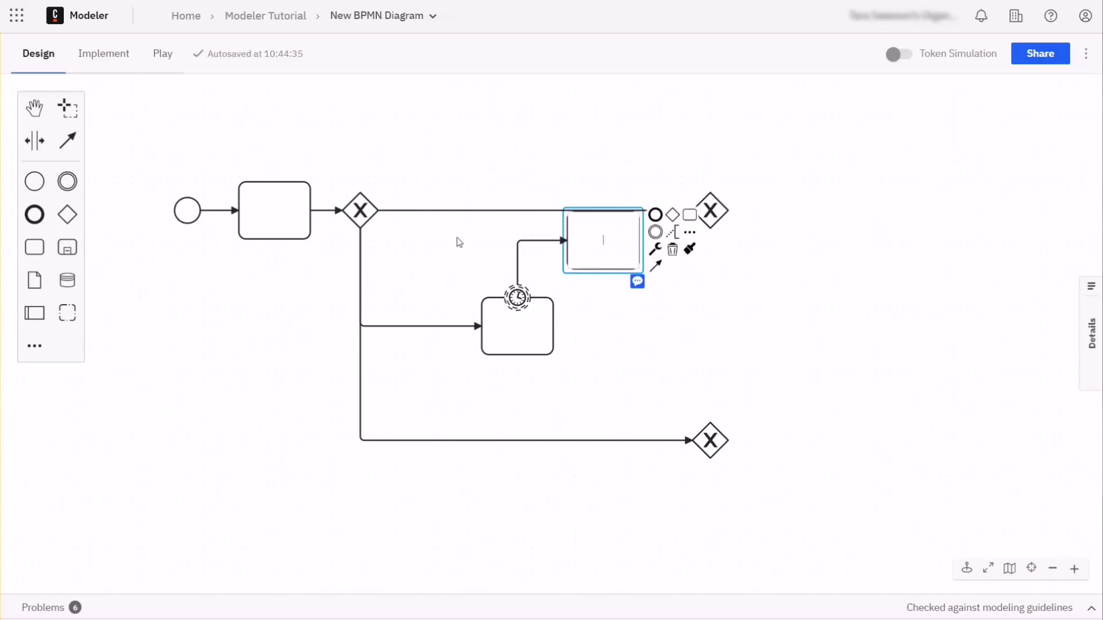
left_click_drag(597, 268, 601, 288)
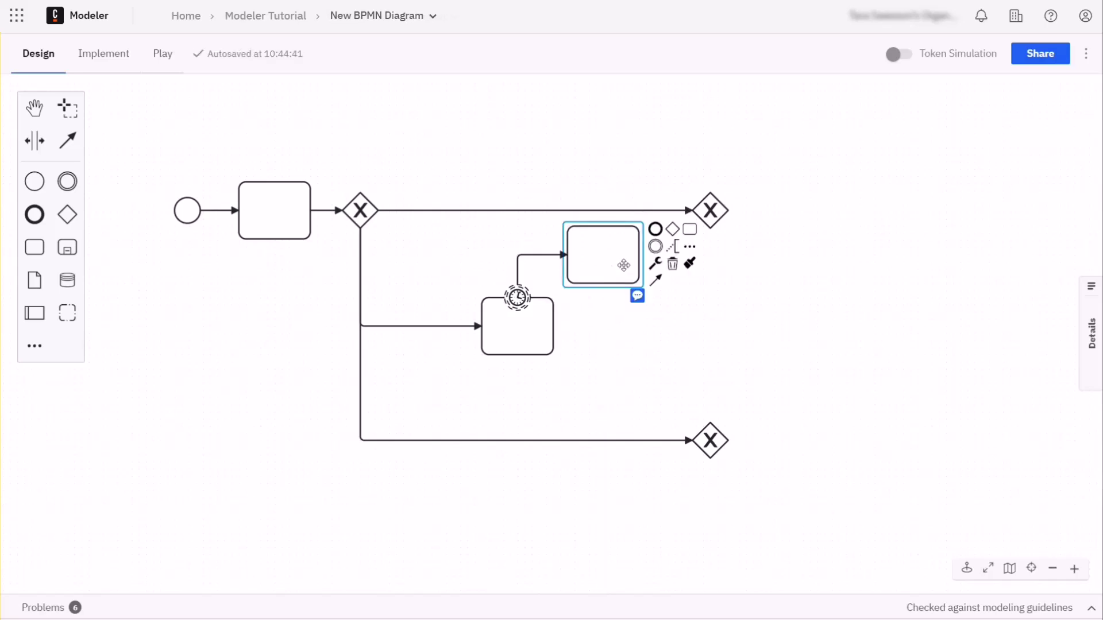
left_click(663, 234)
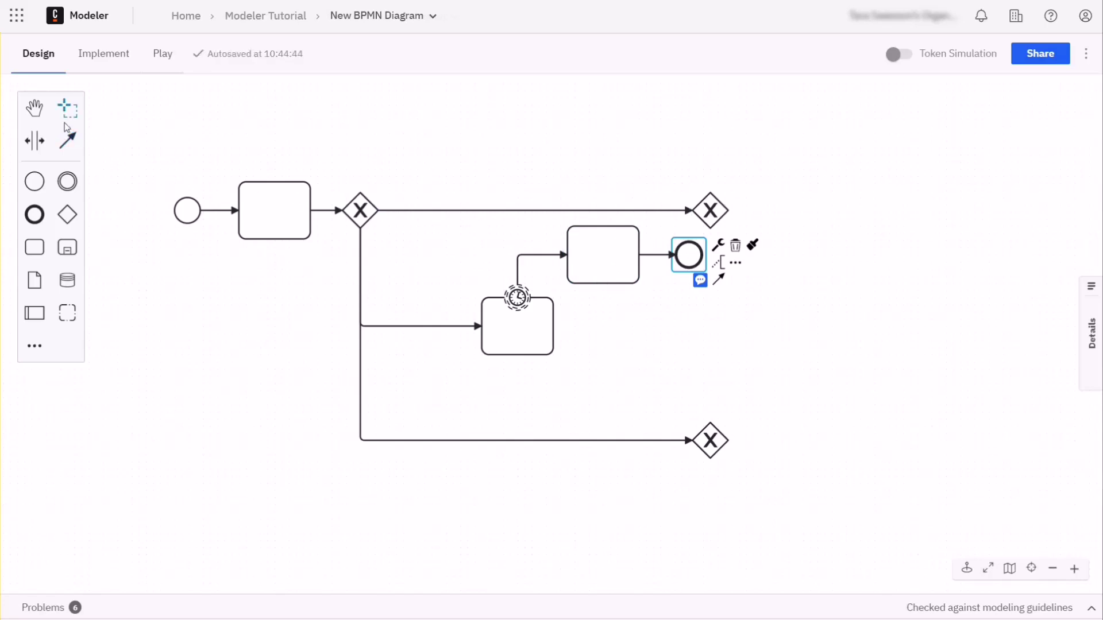
- Insert space to push the right-hand elements further right
left_click(35, 142)
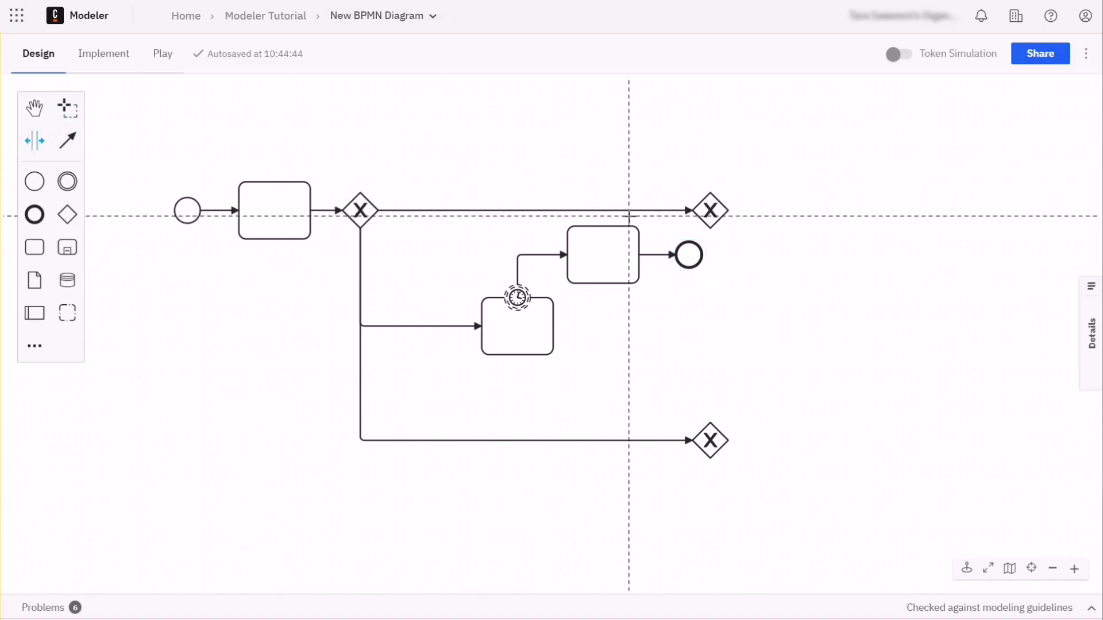
mouse_move(657, 190)
left_mouse_down()
mouse_move(728, 203)
mouse_move(699, 248)
left_mouse_up()
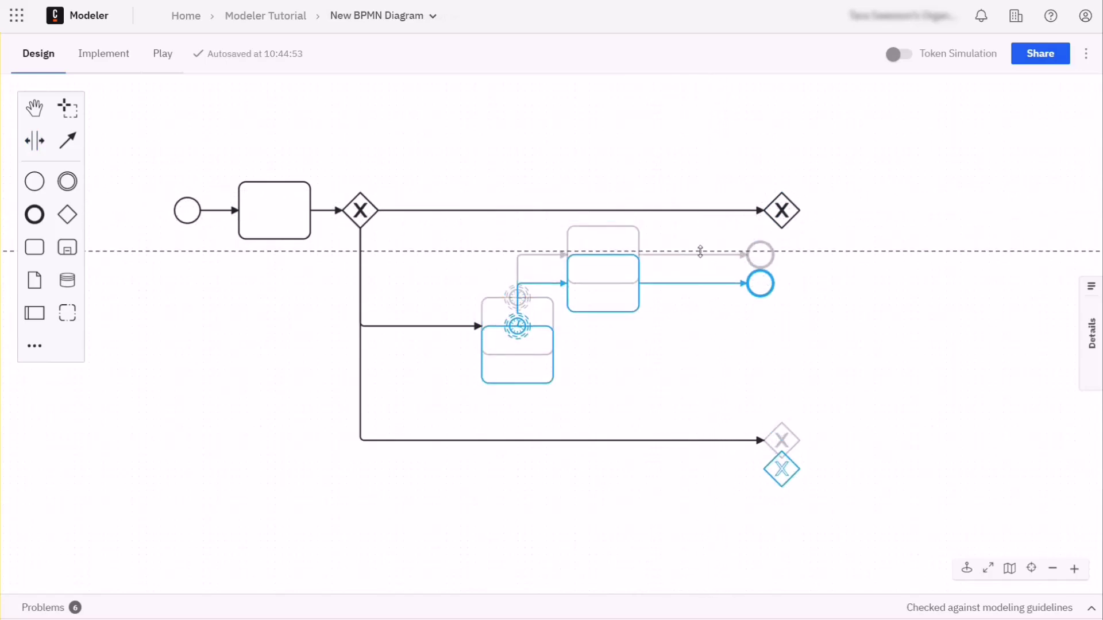
scroll(709, 81, "up", 4)
scroll(709, 81, "up", 1)
scroll(756, 586, "down", 1)
scroll(719, 500, "down", 2)
scroll(727, 486, "down", 2)
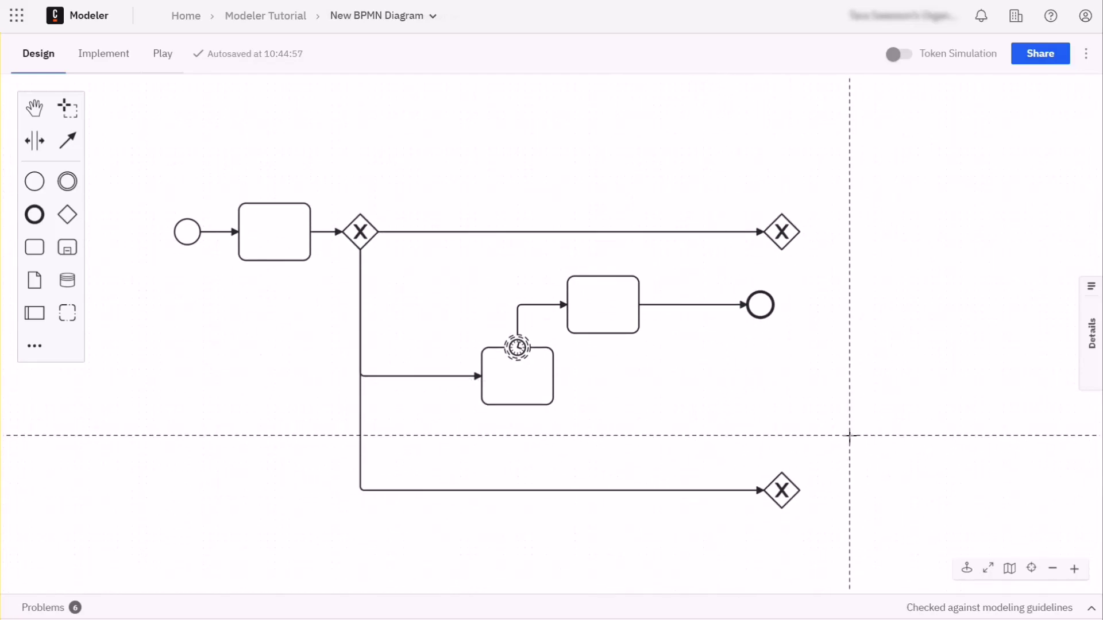
scroll(371, 315, "left", 2)
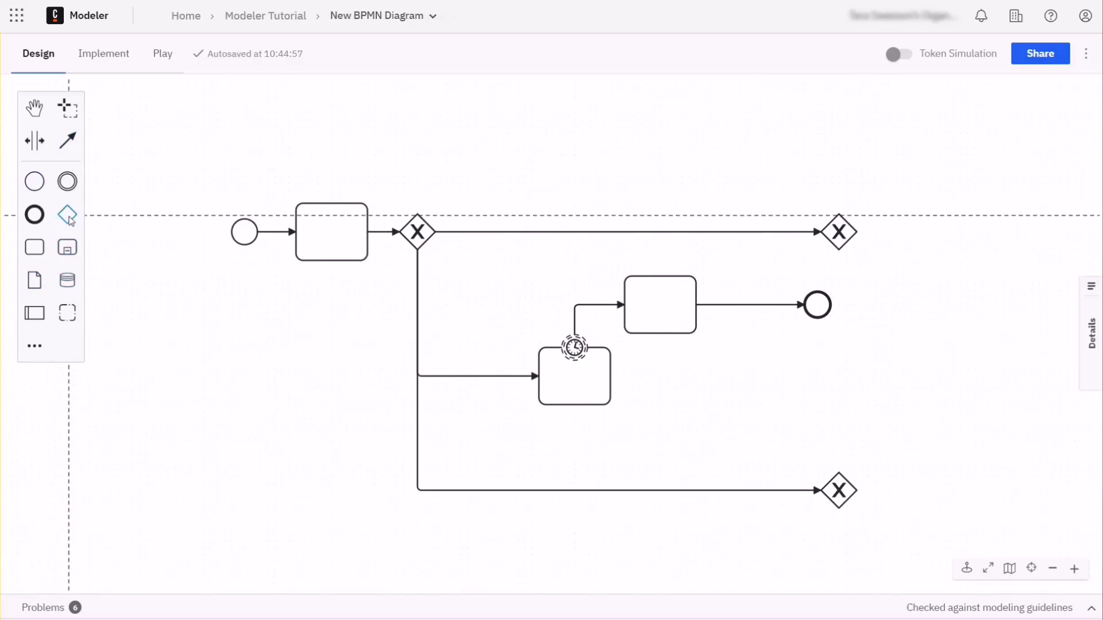
- Place a gateway on the right middle row, fed from the timer task
left_click_drag(69, 219, 841, 361)
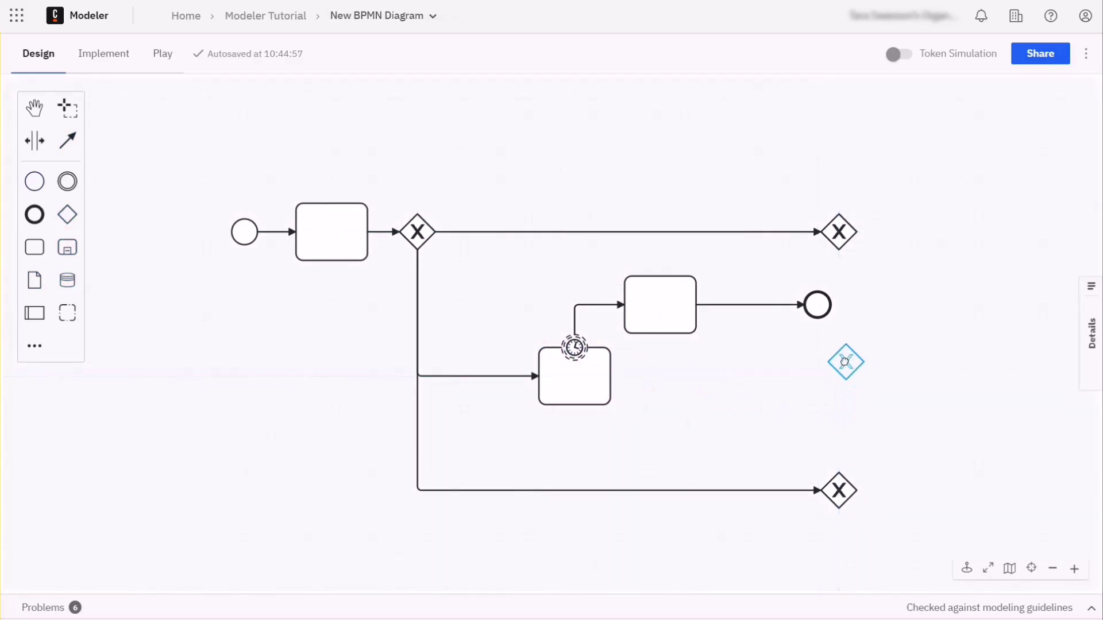
left_click_drag(840, 361, 839, 379)
left_click(581, 370)
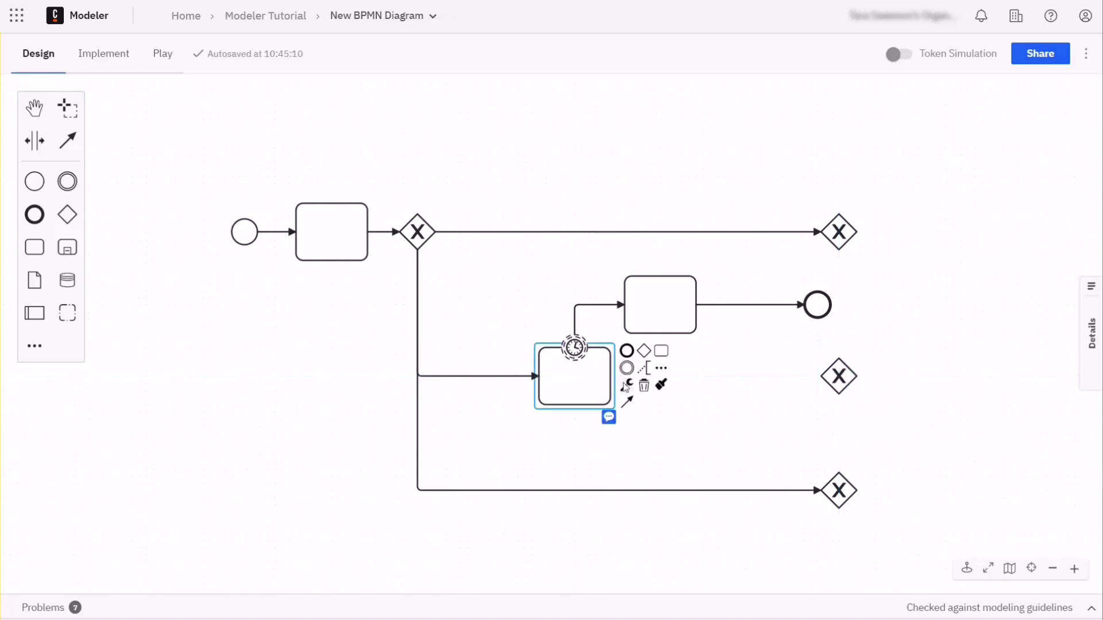
left_click_drag(627, 401, 836, 376)
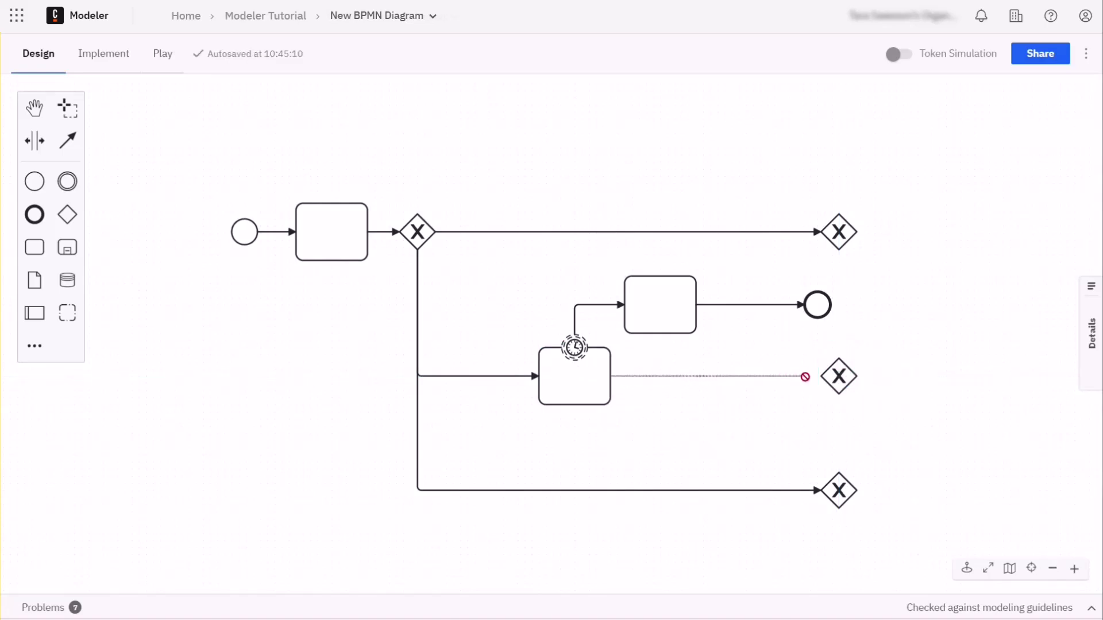
- Connect the middle gateway to the bottom and top gateways; move the timer end event left
left_click(870, 359)
left_click(839, 376)
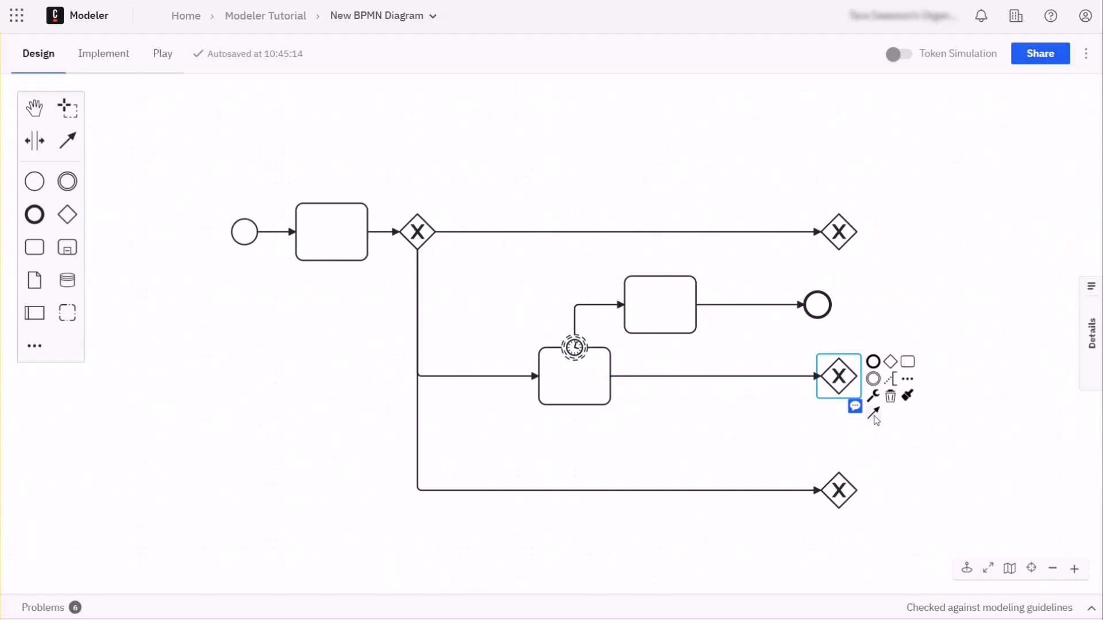
left_click_drag(873, 412, 838, 492)
left_click(904, 454)
left_click(845, 376)
left_click_drag(873, 409, 842, 233)
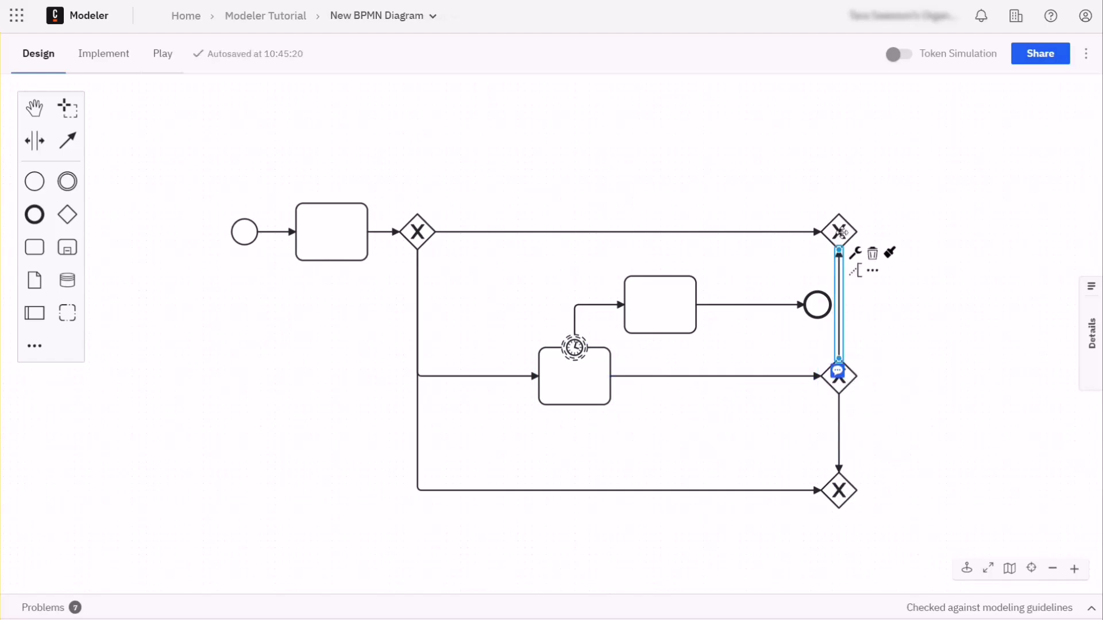
left_click_drag(815, 305, 753, 305)
left_click(929, 333)
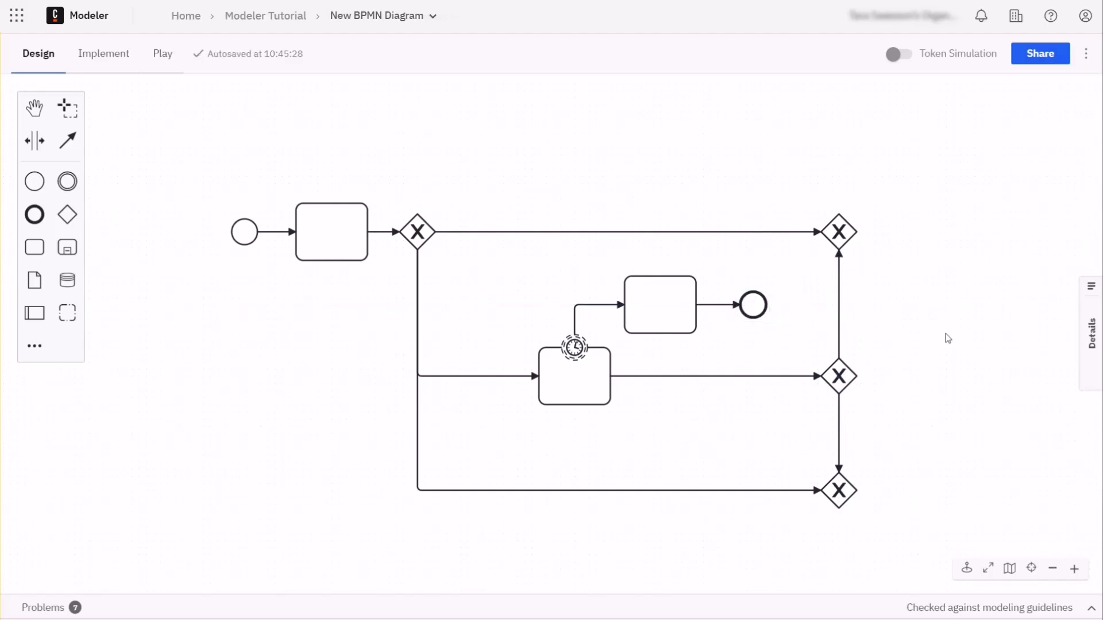
- Append a task and end event after the top-right gateway
left_click(841, 239)
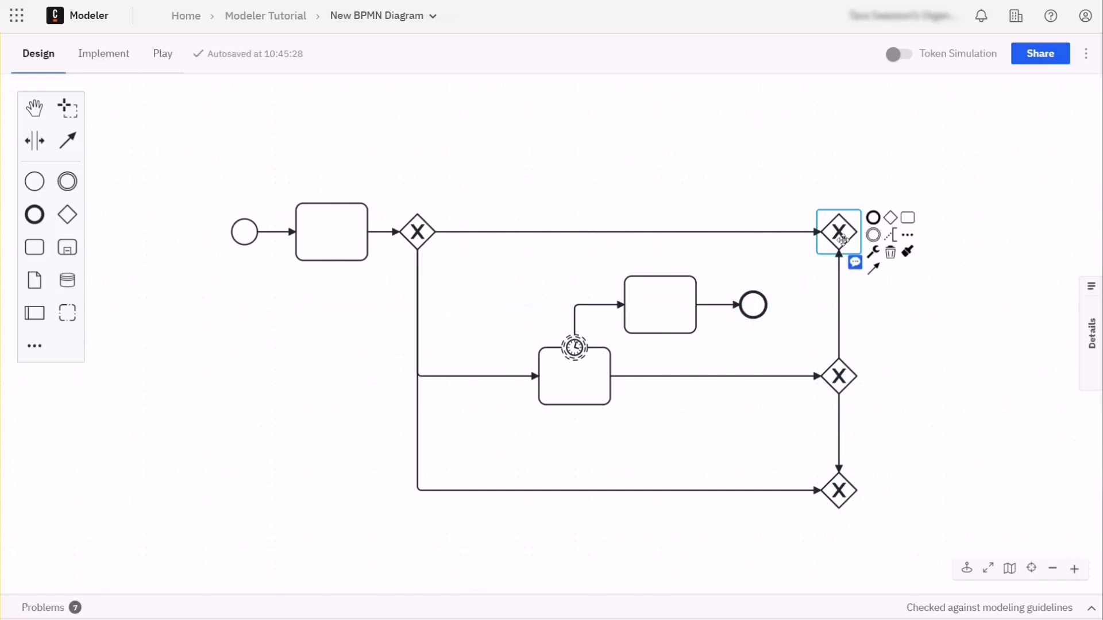
left_click(910, 220)
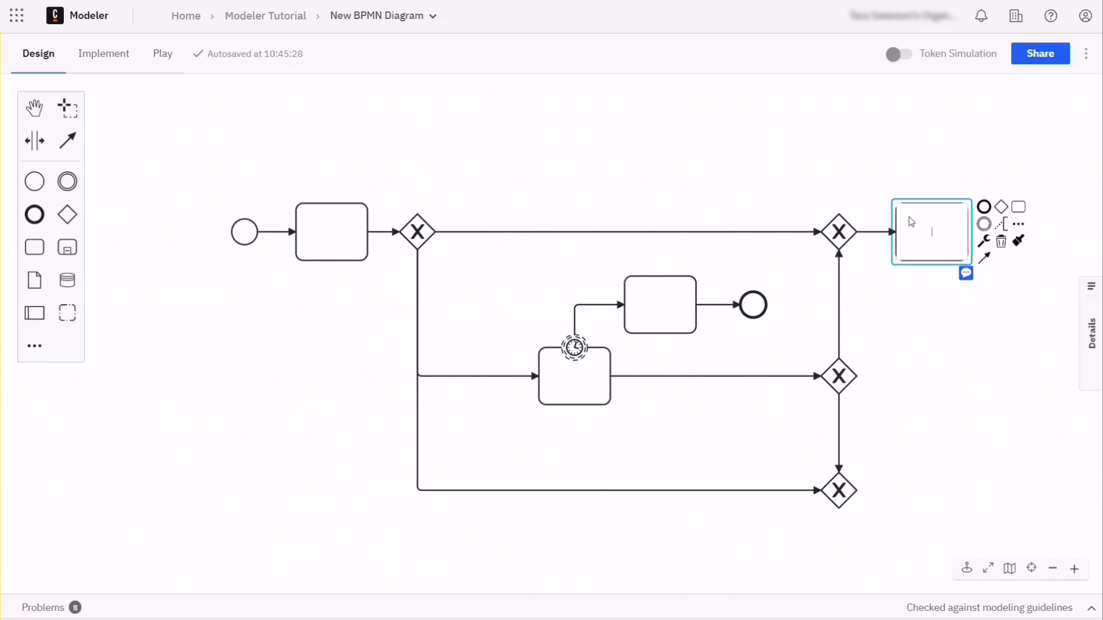
left_click(984, 208)
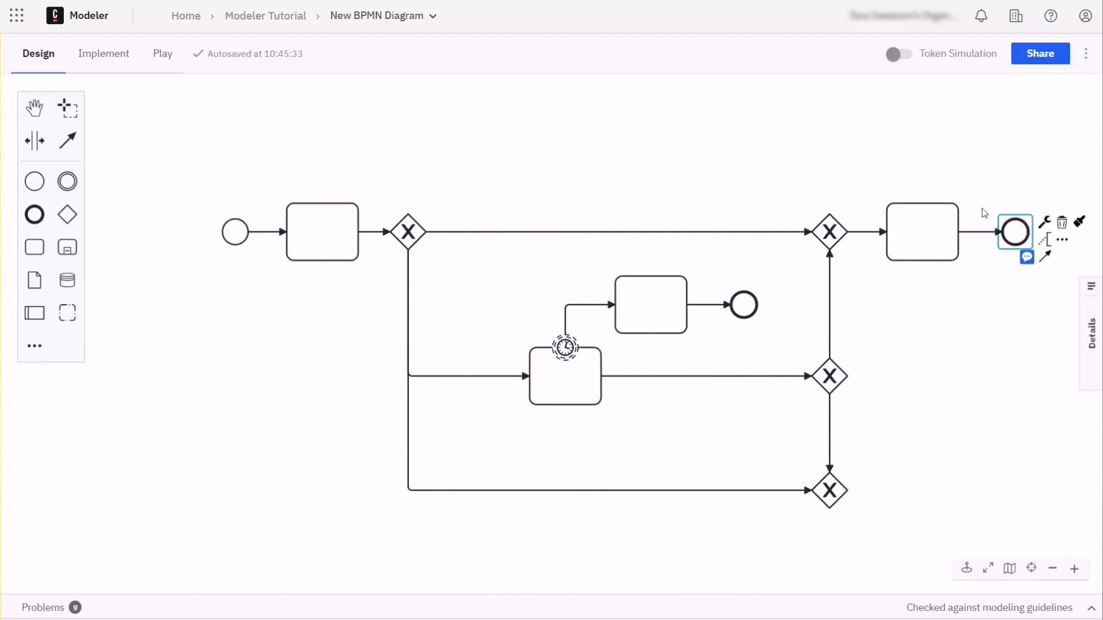
- Append a task and end event after the bottom-right gateway
left_click(836, 497)
left_click(898, 475)
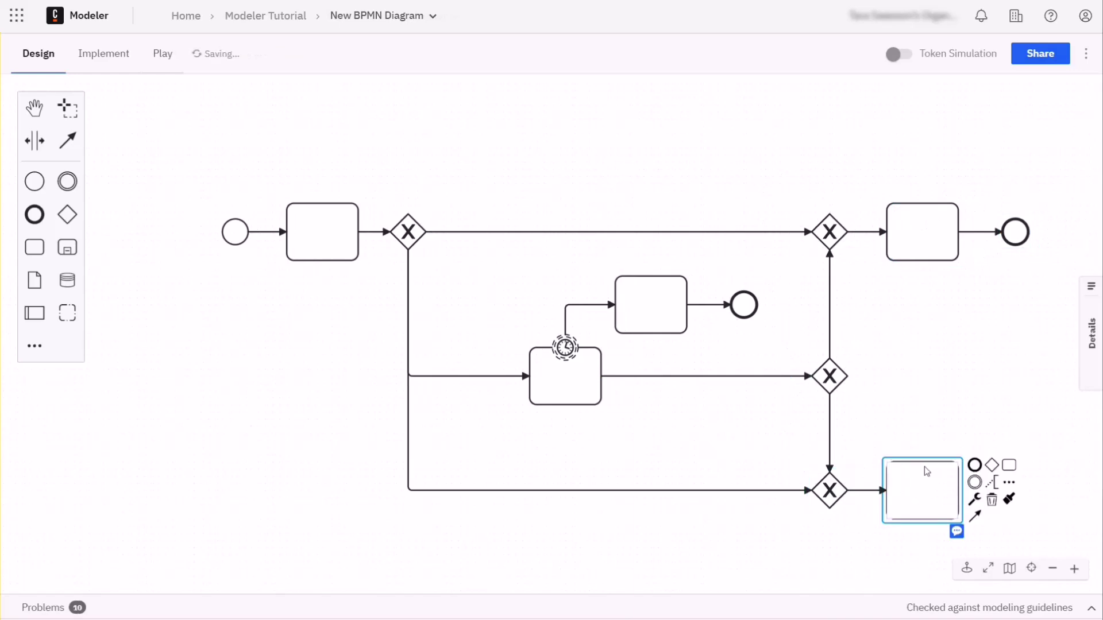
left_click(975, 466)
left_click(978, 387)
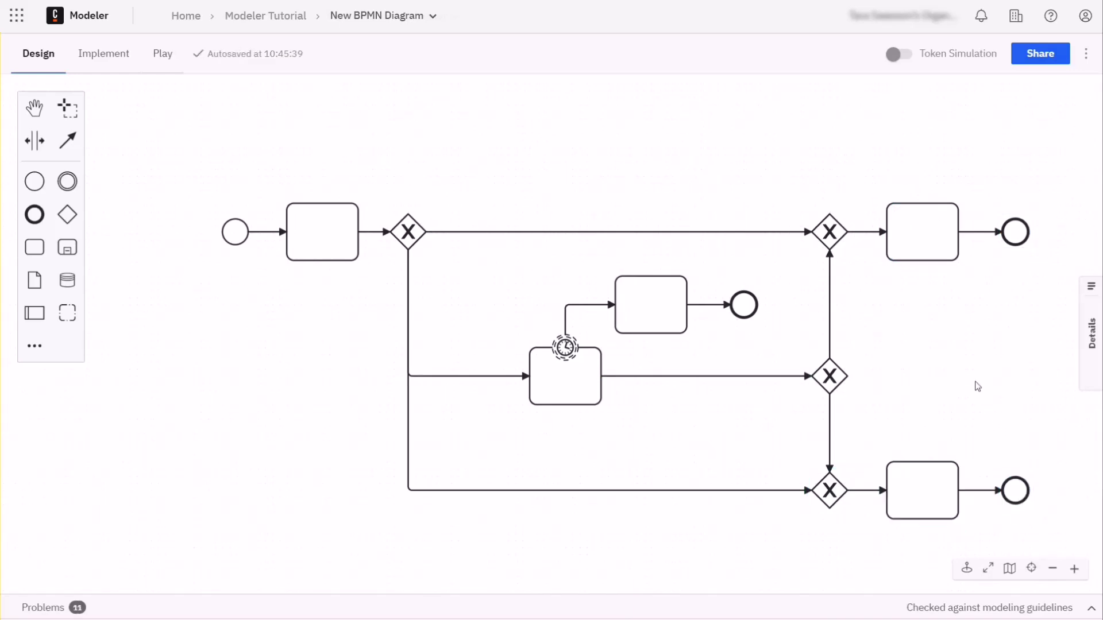
left_click_drag(951, 370, 860, 314)
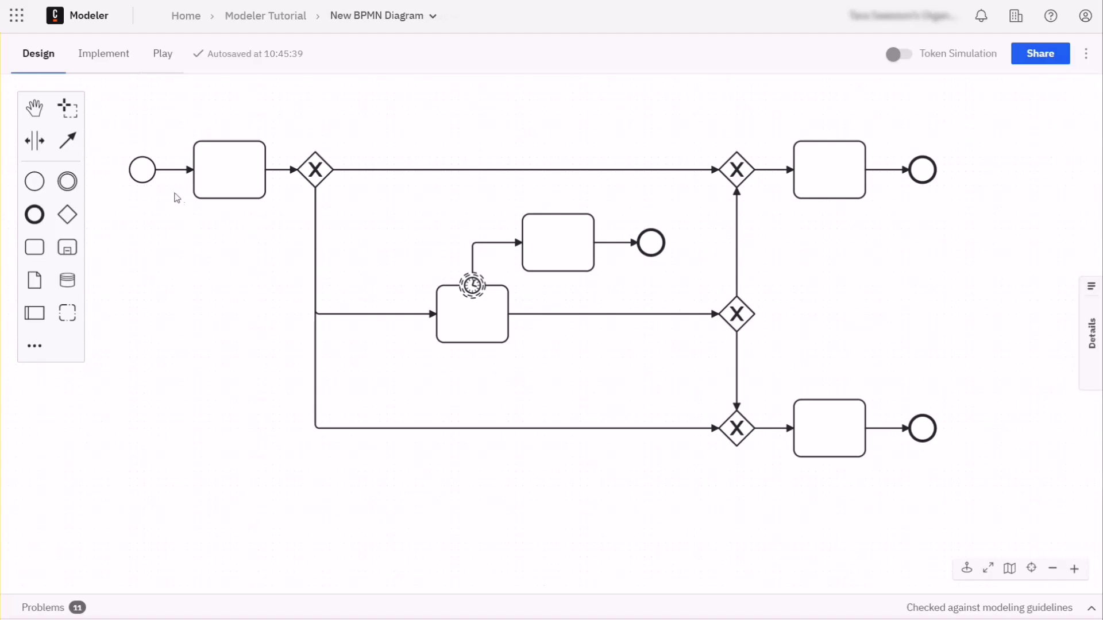
- Label the start event 'Insurance application received'
double_click(135, 173)
type("Insurance application received")
left_click(162, 253)
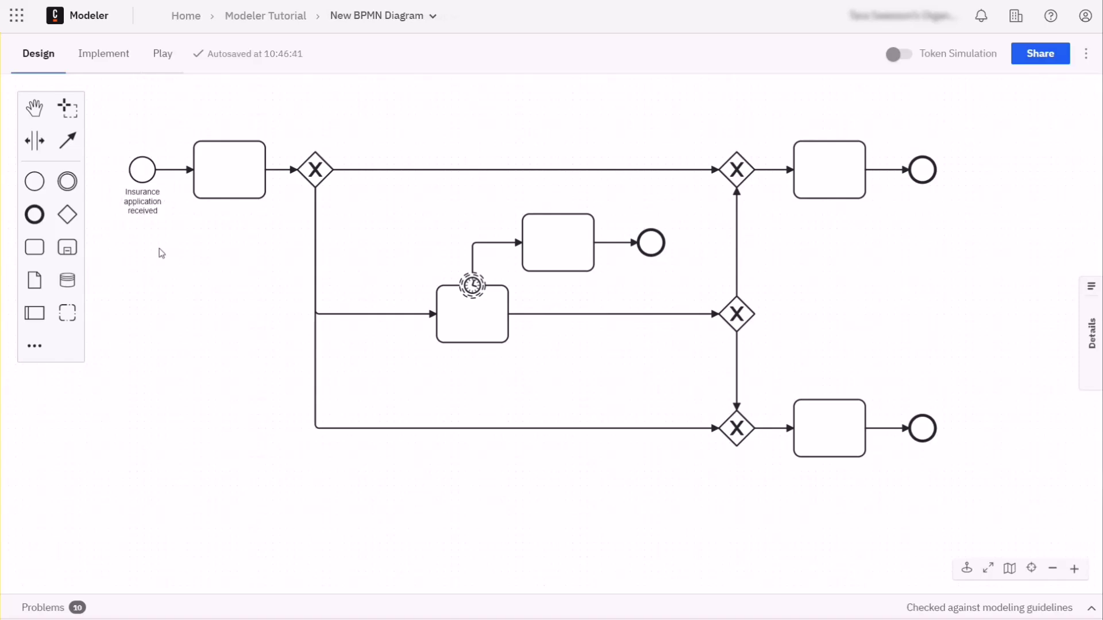
- Label the first task 'Determine risk level'
double_click(247, 174)
type("Determine risk level")
key("Return")
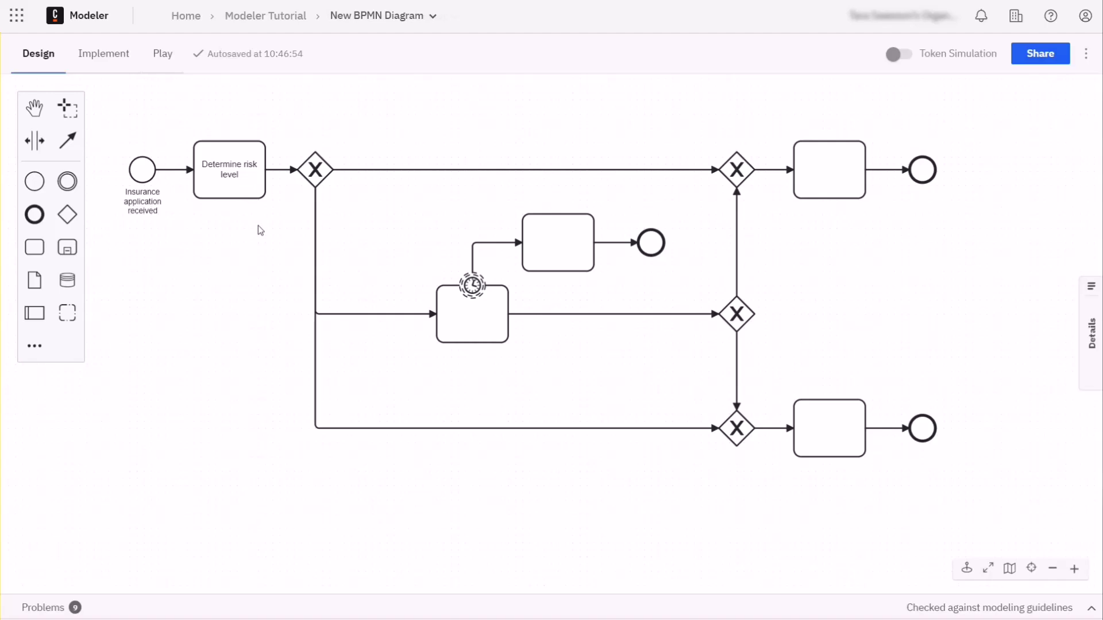
- Label the top flow 'Green'
double_click(465, 170)
type("Green")
key("Return")
left_click(603, 129)
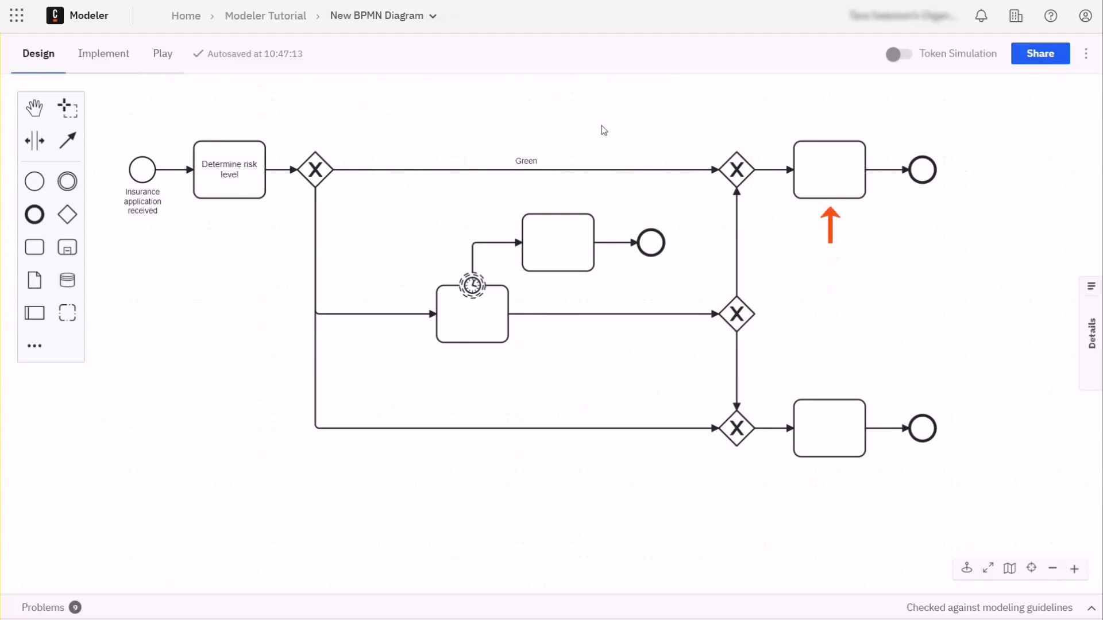
- Label the top task 'Approve application' and its end event 'Application approved'
double_click(834, 167)
type("Approve application")
key("Return")
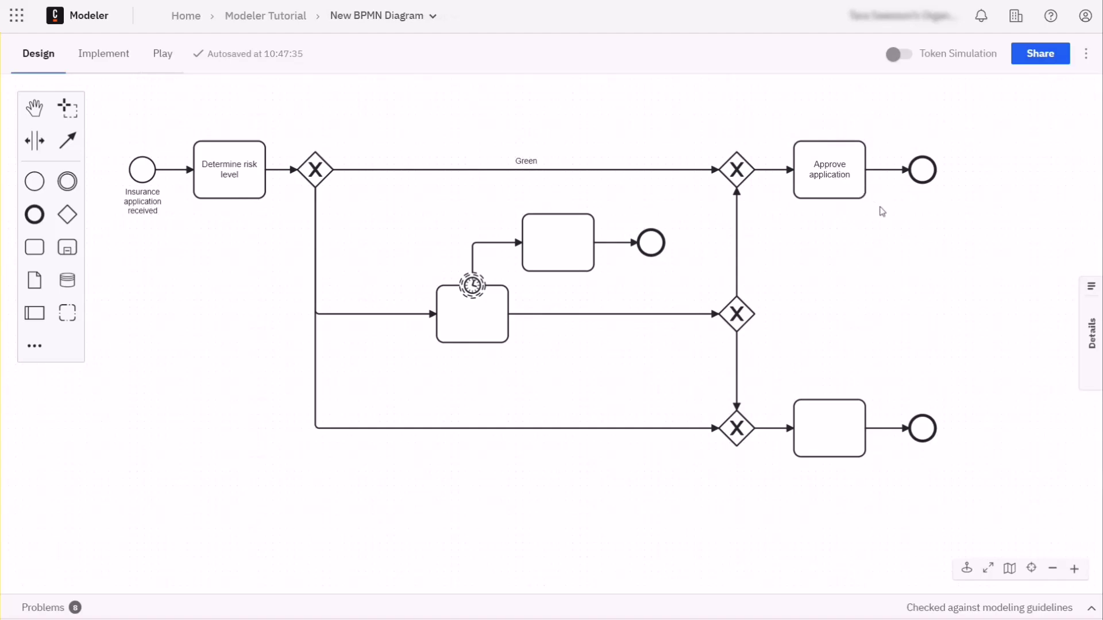
double_click(924, 177)
type("Application approved")
key("Return")
- Label the flow into the timer task 'Yellow'
double_click(376, 313)
type("Yellow")
key("Return")
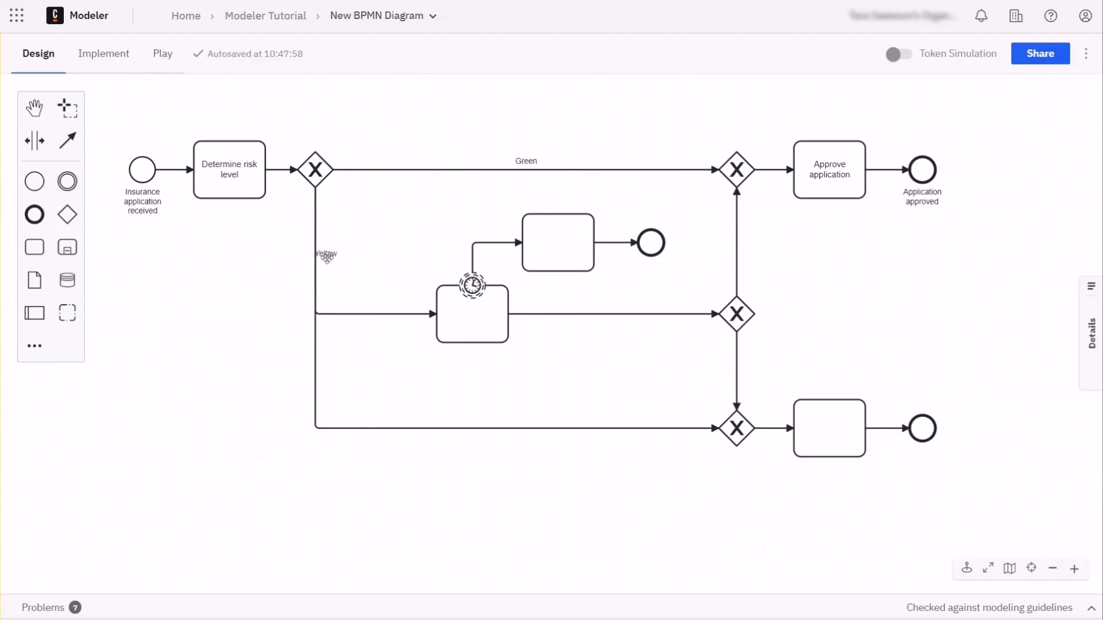
- Move the Yellow label onto the horizontal flow
left_click(326, 256)
left_click_drag(327, 258, 378, 307)
left_click(378, 270)
- Label the downward branch Red on the bottom flow and slide the Green label left toward the gateway
double_click(378, 428)
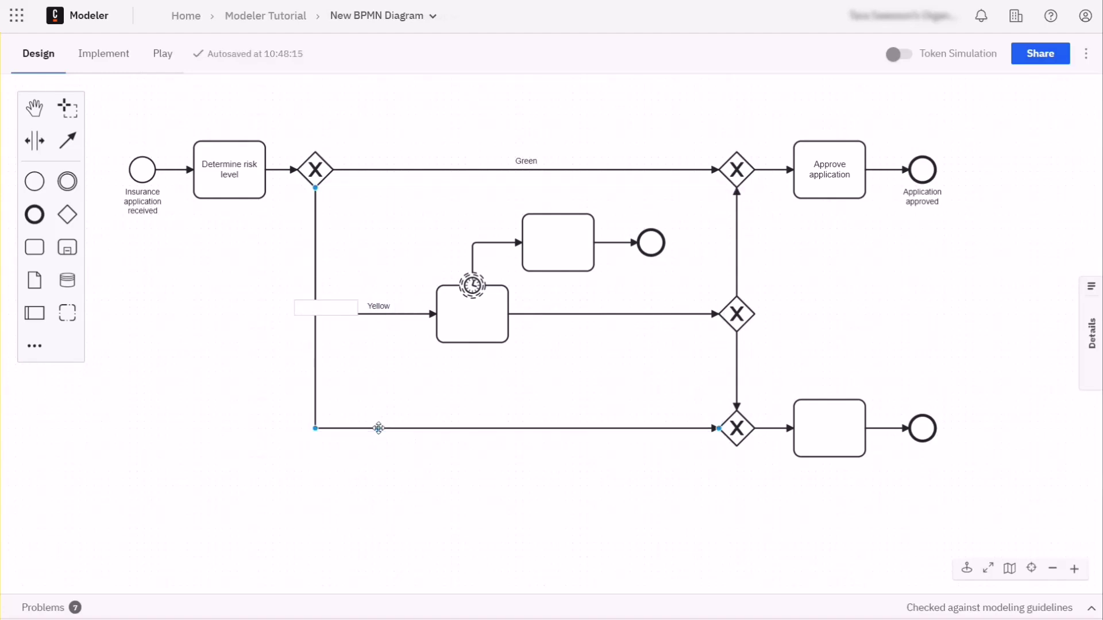
type("Red")
key("Return")
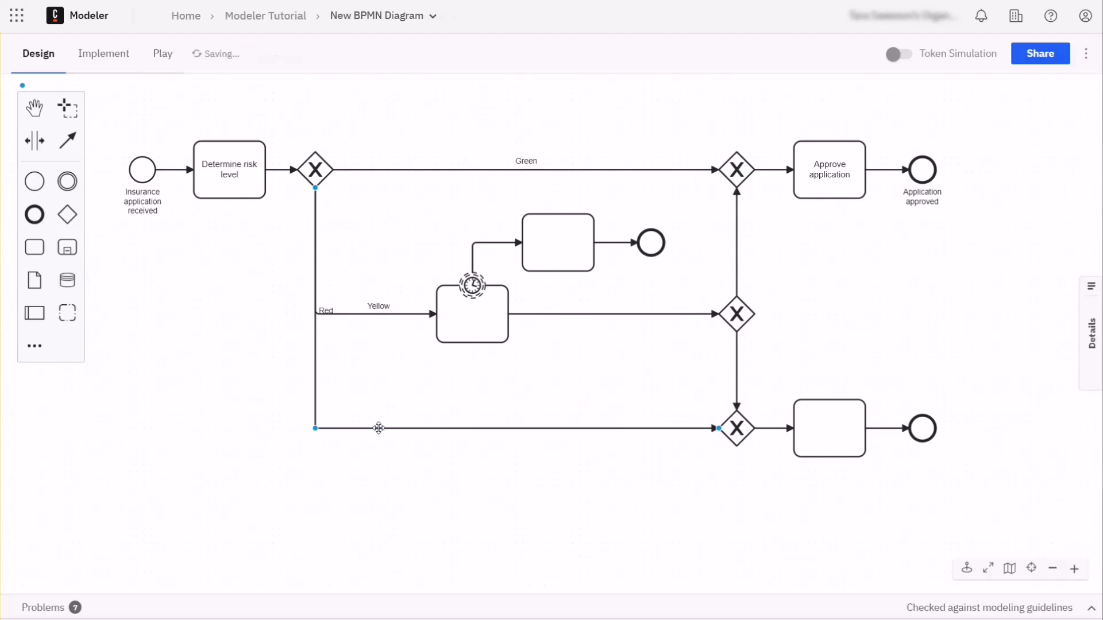
left_click_drag(325, 311, 386, 394)
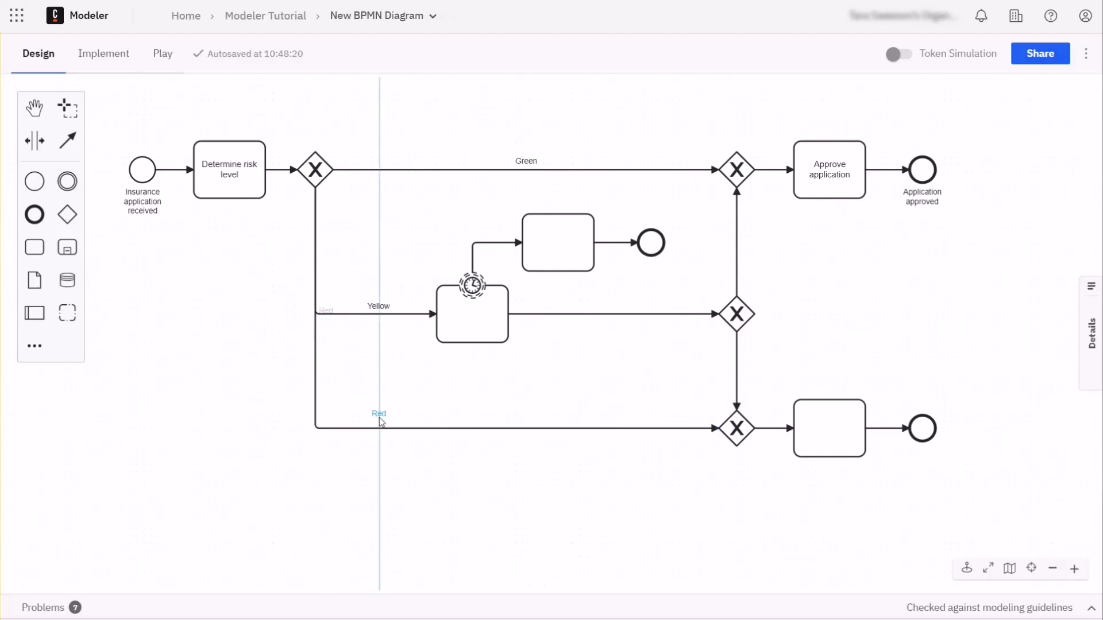
left_click_drag(386, 394, 378, 422)
left_click(380, 474)
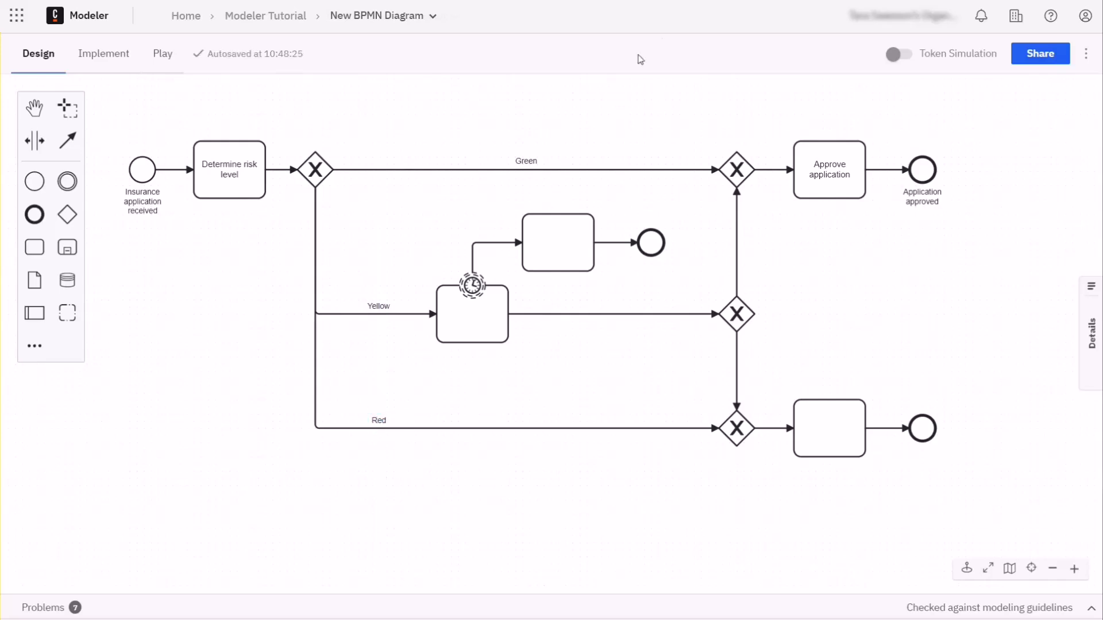
left_click_drag(525, 161, 382, 166)
left_click(399, 254)
- Label the timer event '2 days' and position the label above it
double_click(474, 287)
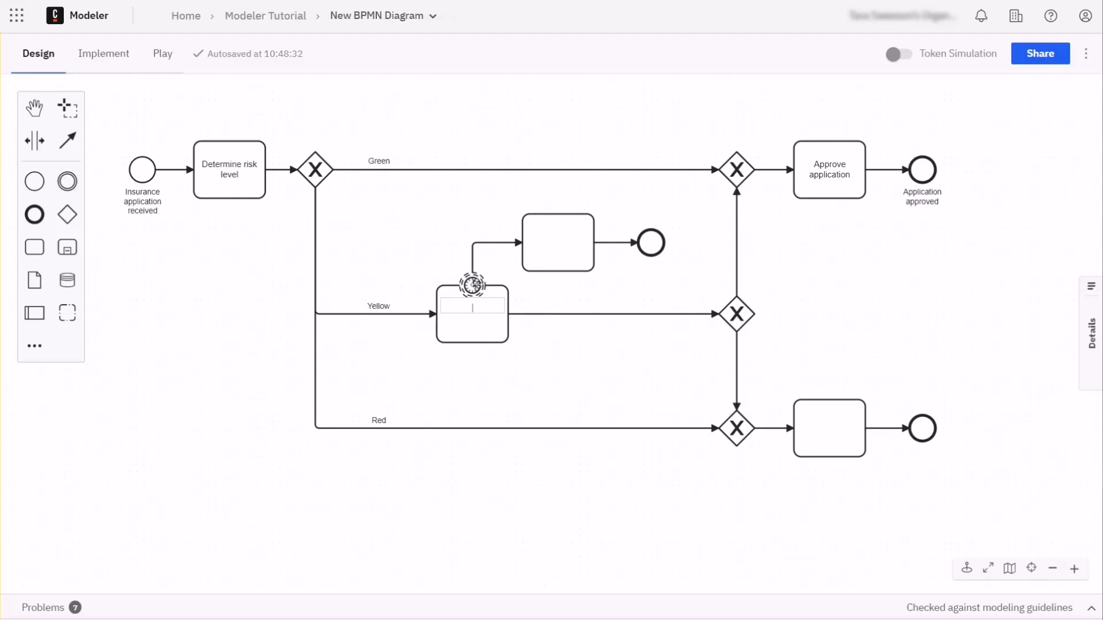
type("2 days")
left_click(528, 360)
left_click_drag(472, 310, 451, 280)
- Name the Yellow-branch task 'Decide on application' and the post-timer task 'Send reminder'
double_click(505, 331)
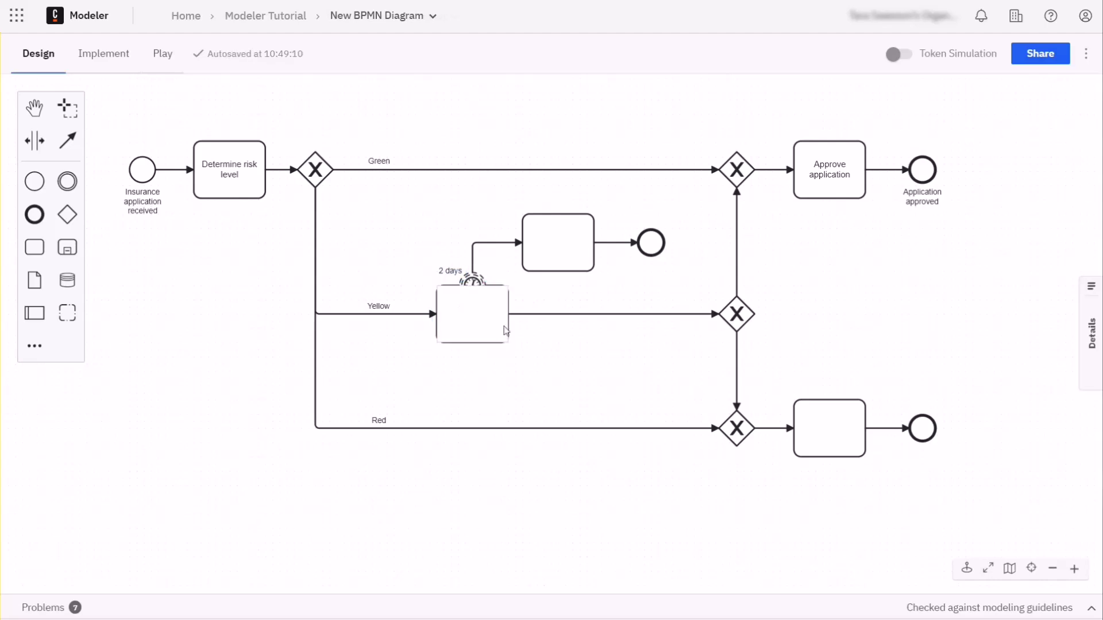
type("Decide on application")
left_click(535, 376)
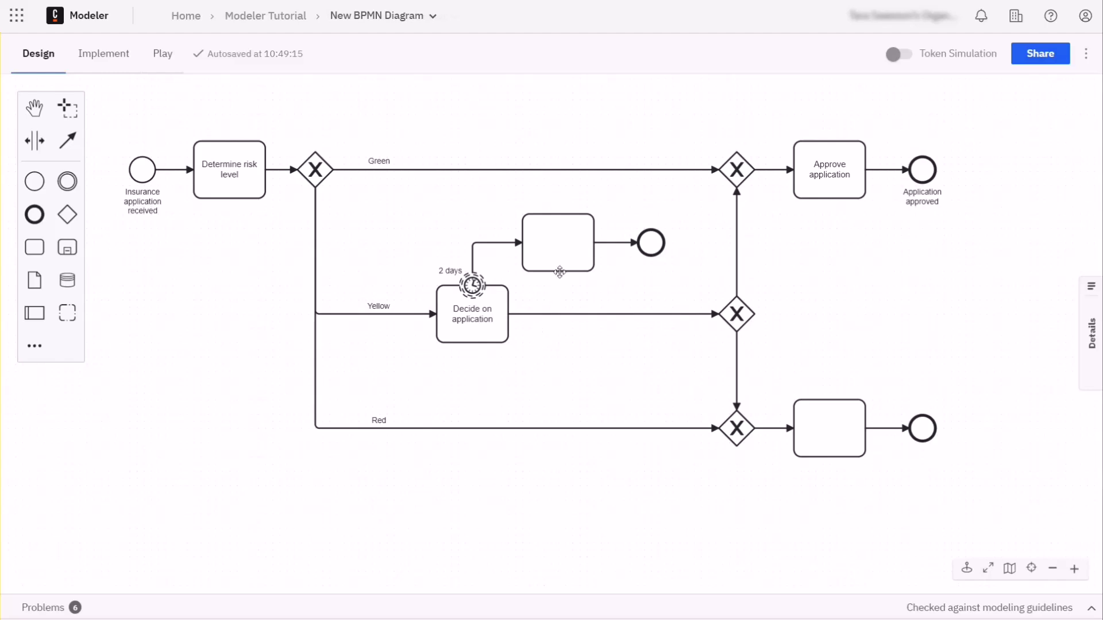
double_click(558, 246)
type("Send reminder")
key("Return")
- Name the Red-branch task 'Reject application' and its end event 'Application rejected'
left_click(586, 257)
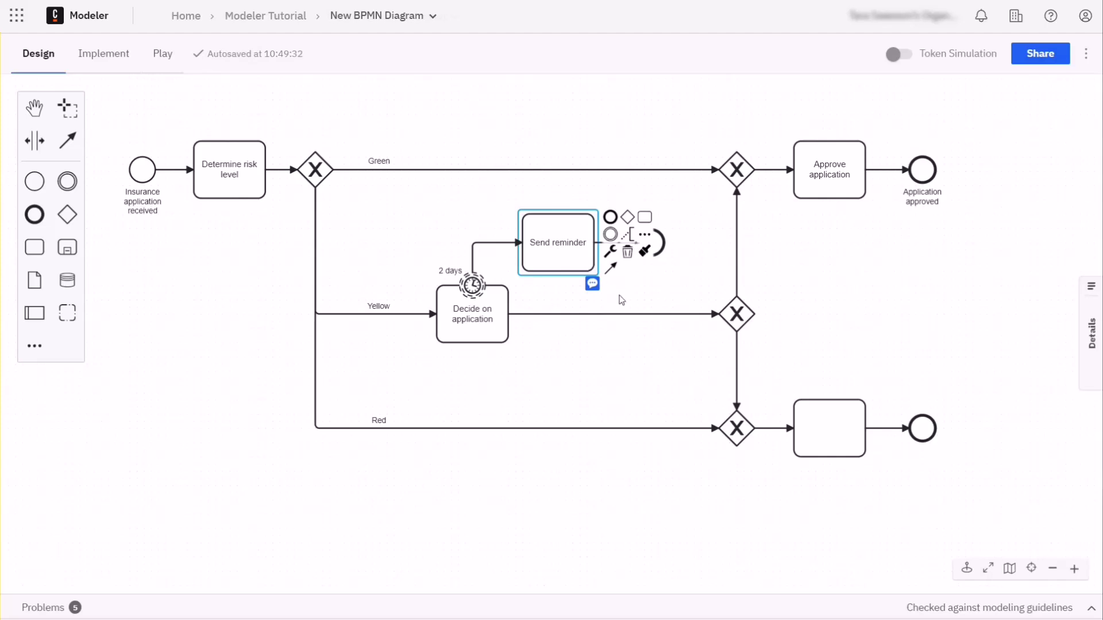
left_click(625, 301)
double_click(835, 444)
type("Reject application")
left_click(924, 430)
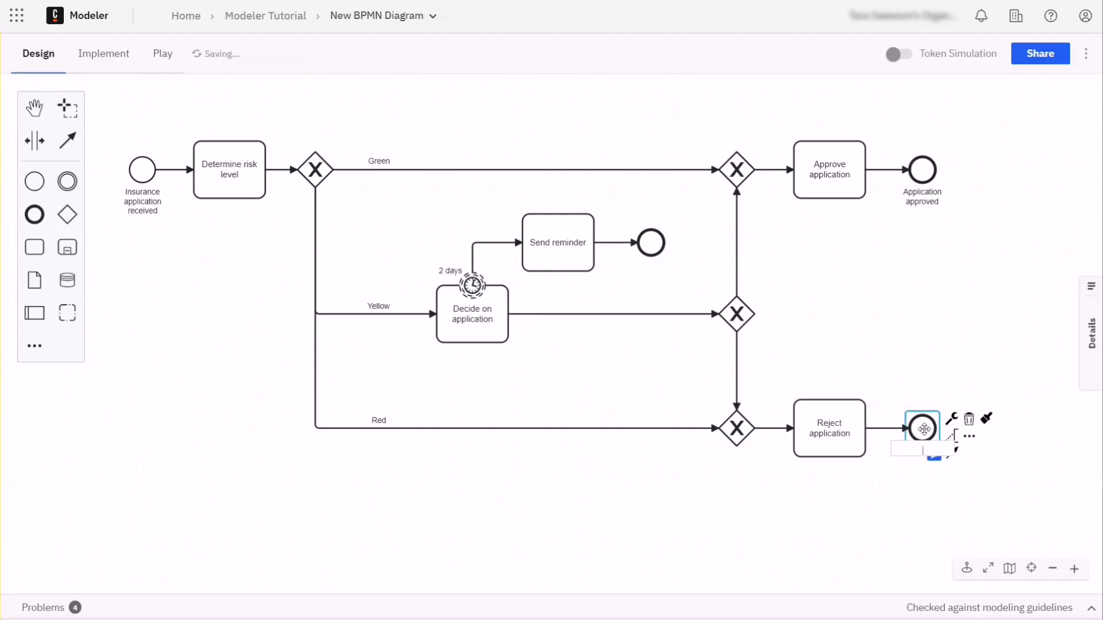
type("Application rejected")
key("Return")
left_click(921, 505)
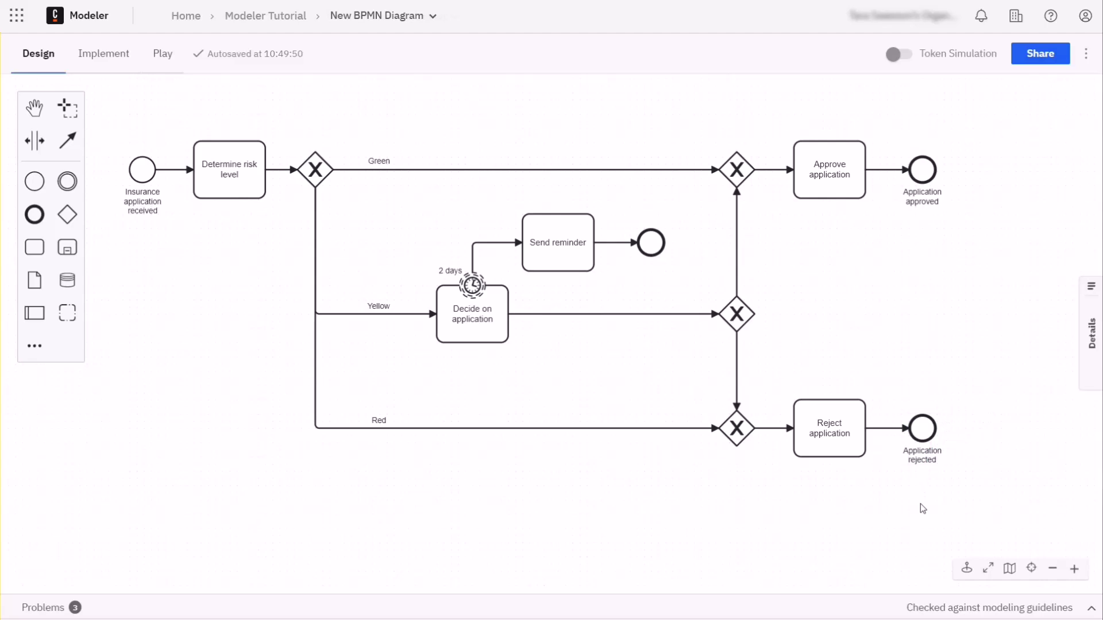
- Label the first gateway 'What is the risk level?'
left_click(319, 167)
double_click(319, 167)
type("What is the risk level?")
key("Return")
- Make Determine risk level a business rule task and Decide on application a user task
left_click(247, 185)
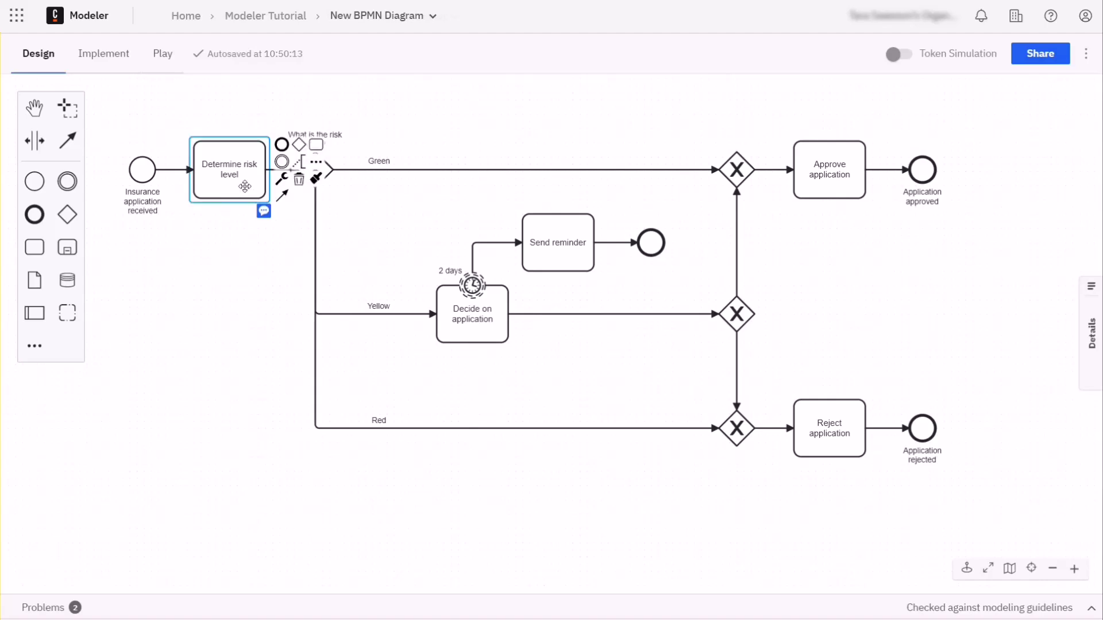
left_click(281, 181)
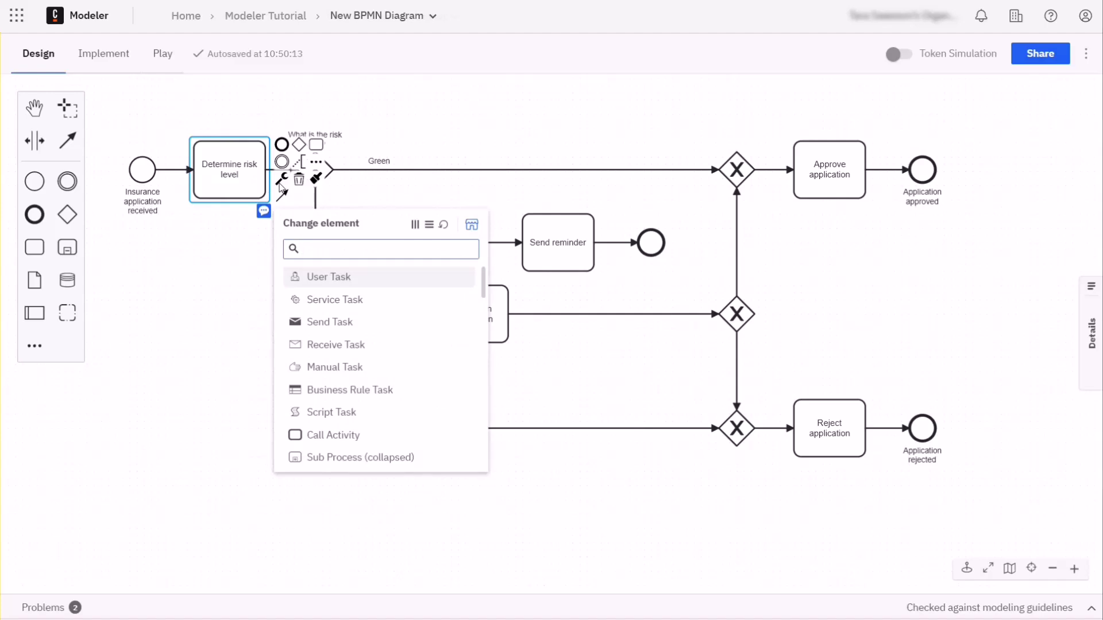
left_click(325, 390)
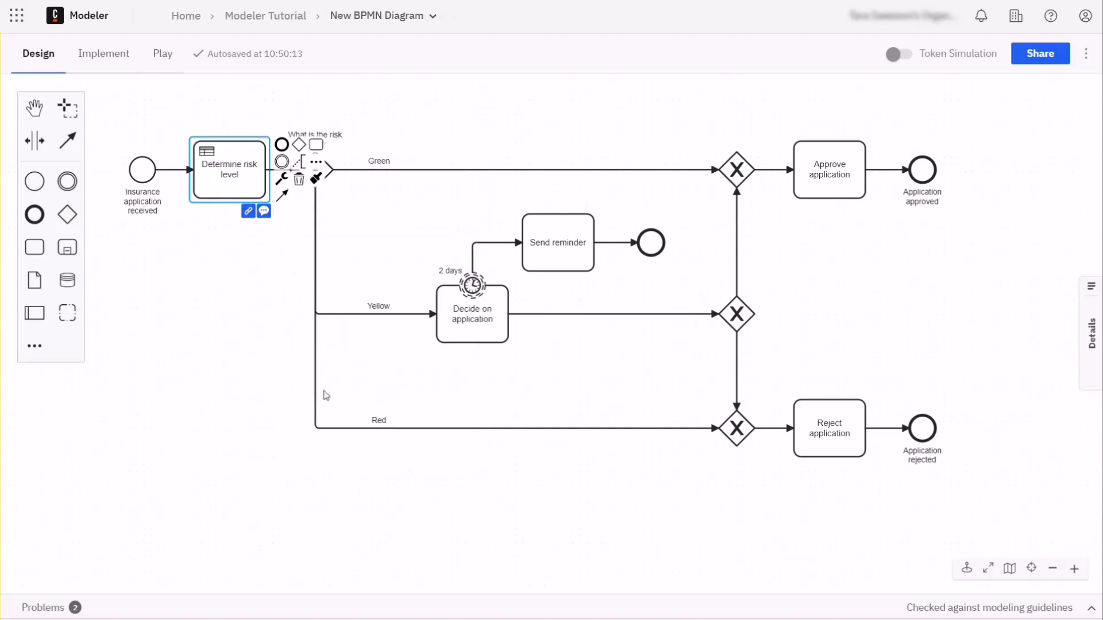
left_click(293, 297)
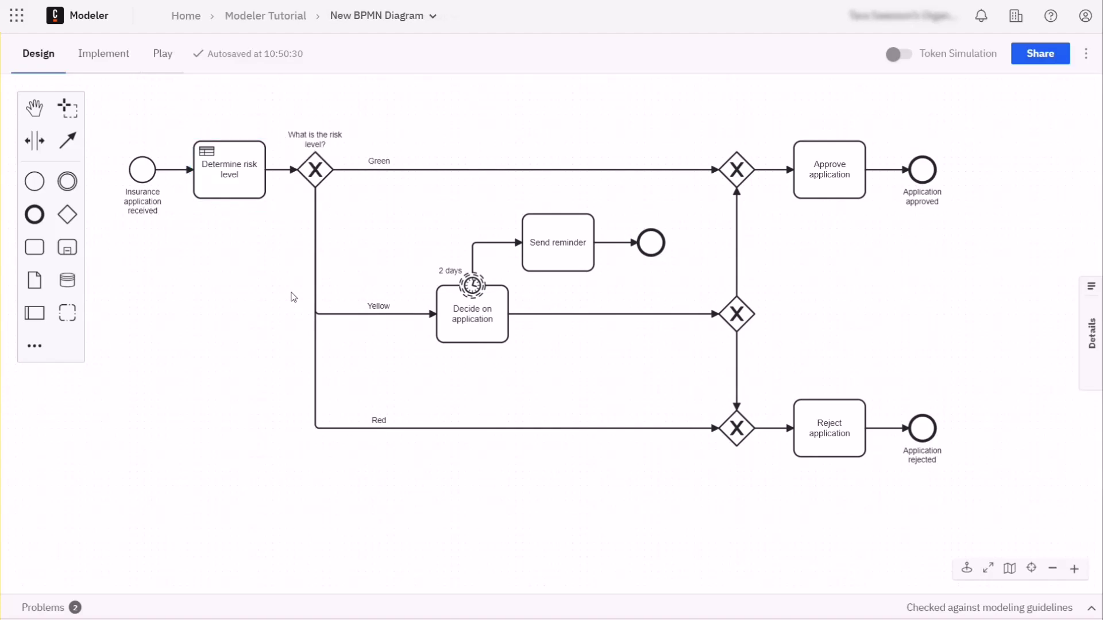
left_click(483, 337)
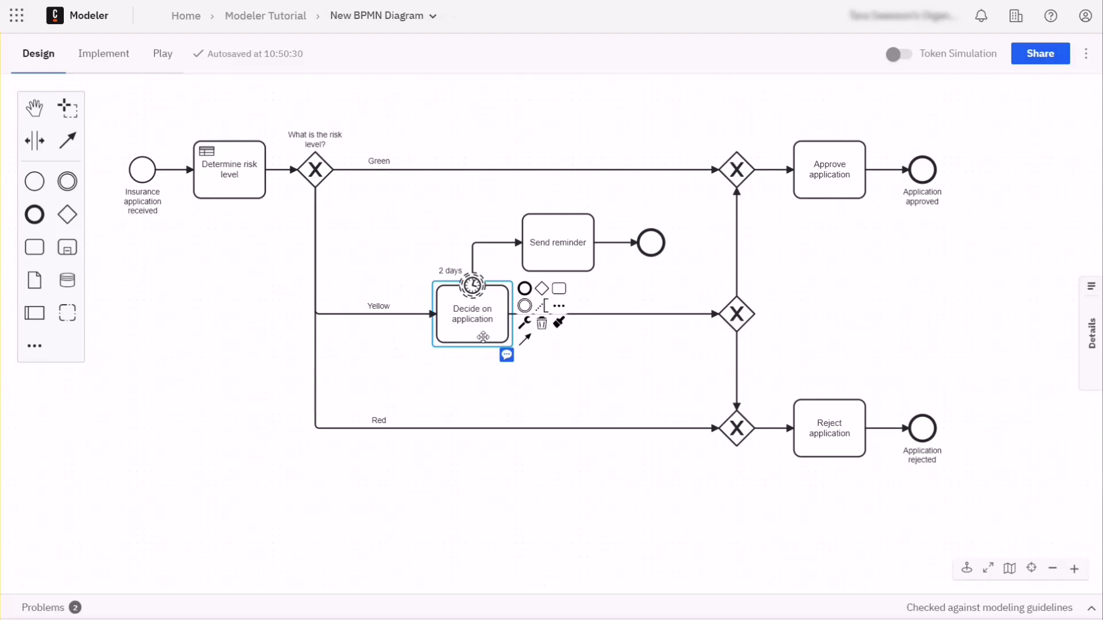
left_click(524, 326)
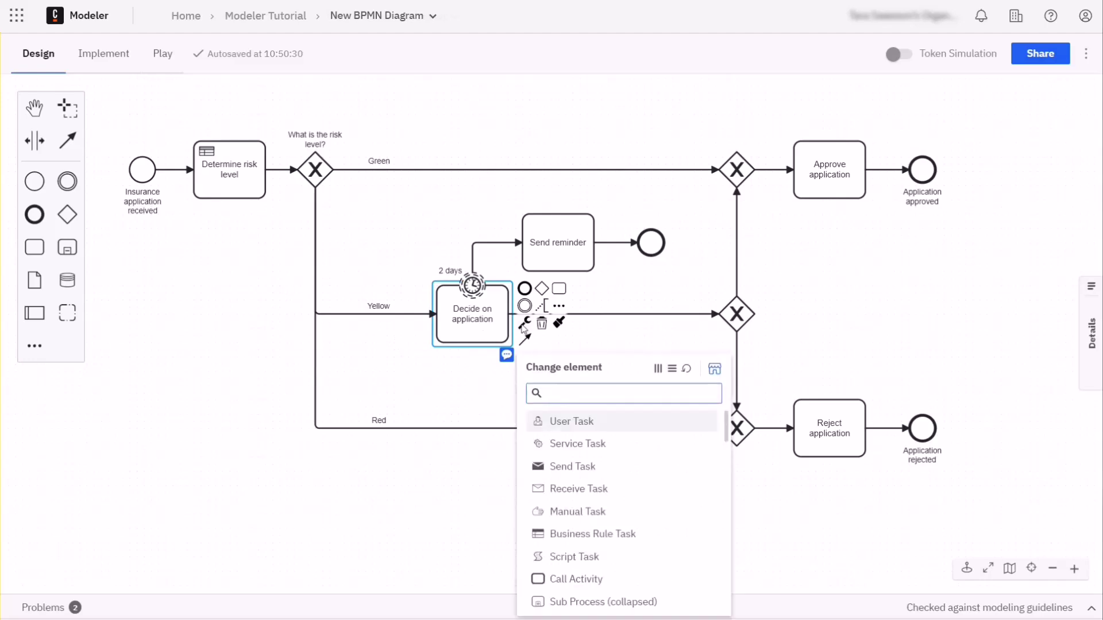
left_click(541, 425)
left_click(557, 383)
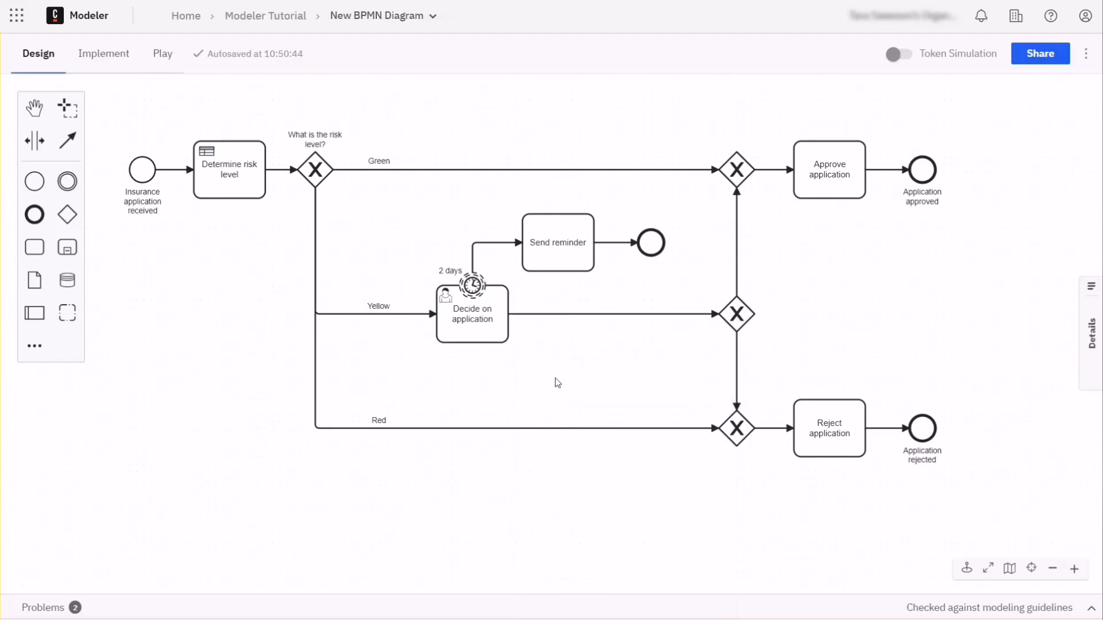
- Change Send reminder into a send task
left_click(573, 266)
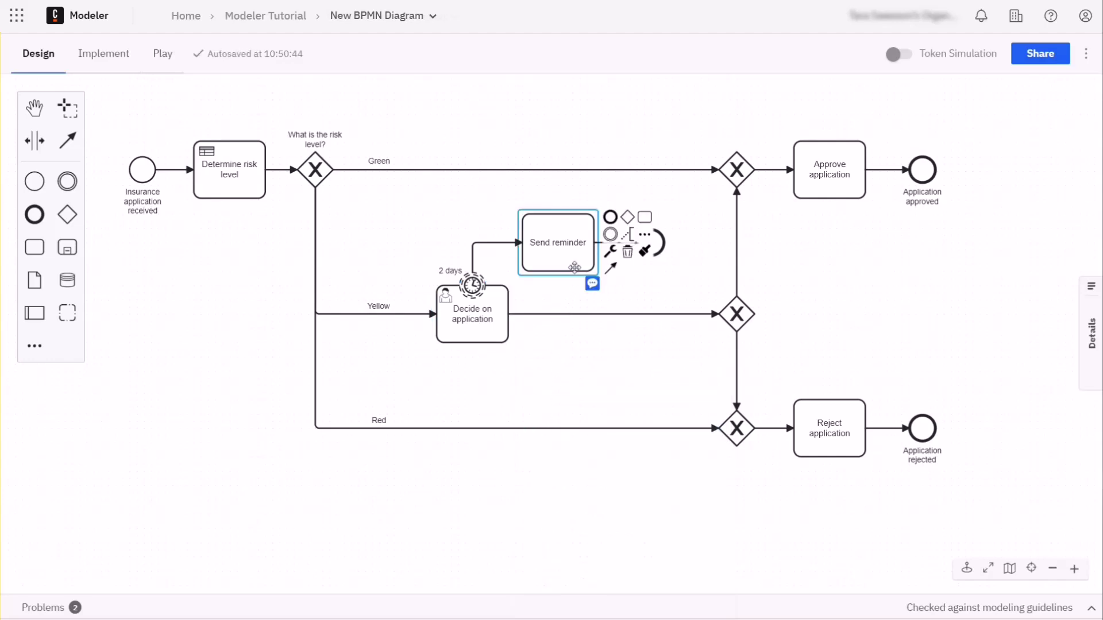
left_click(611, 252)
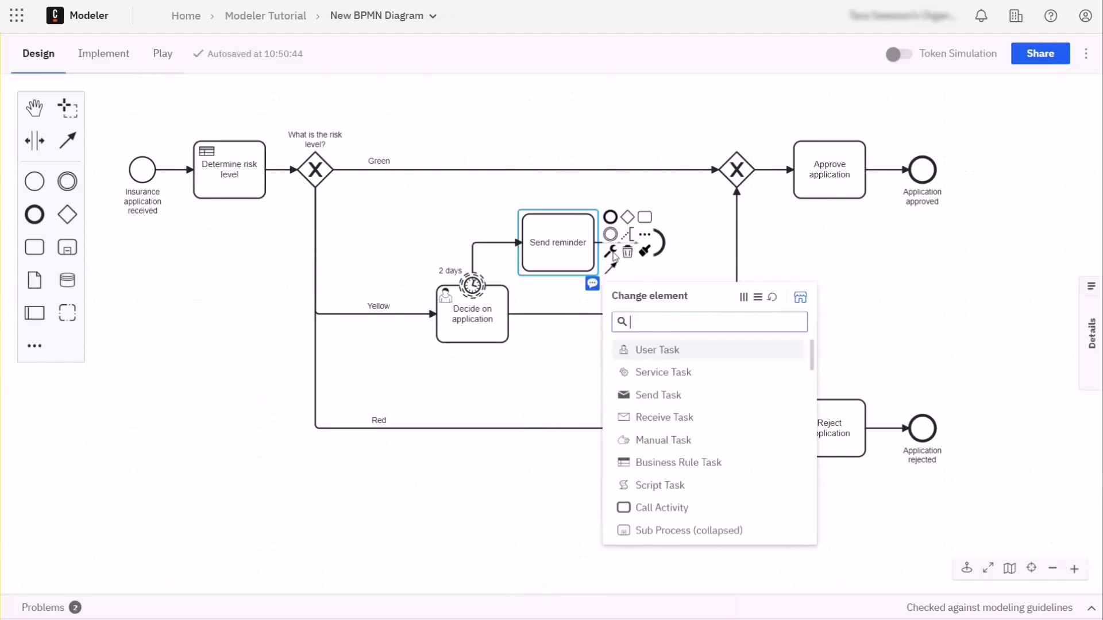
left_click(665, 395)
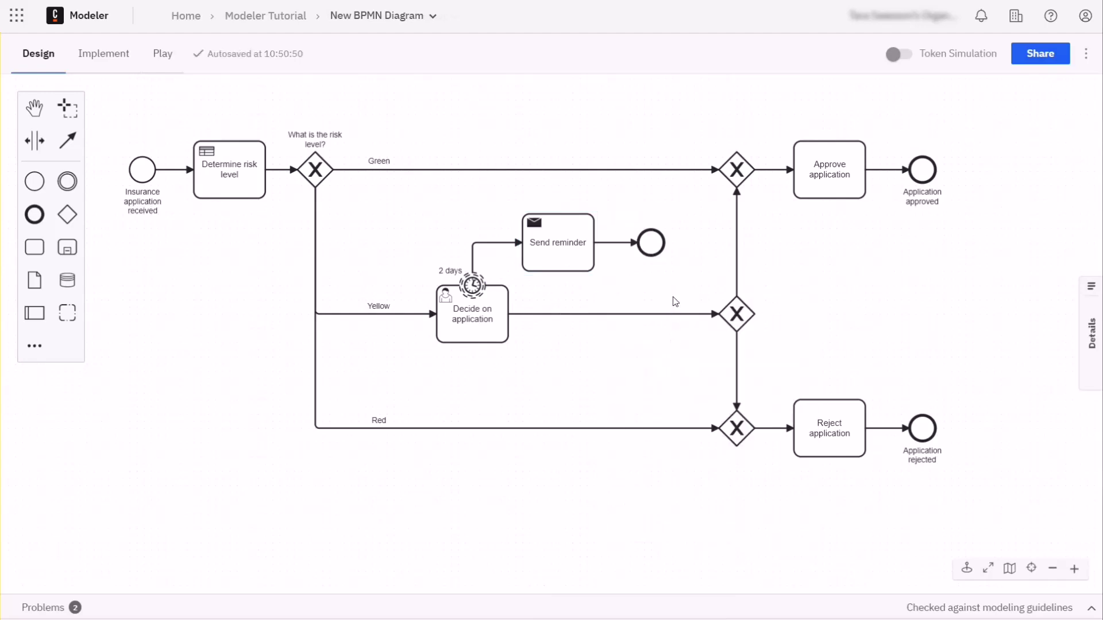
- Change both Approve application and Reject application into service tasks
left_click(828, 188)
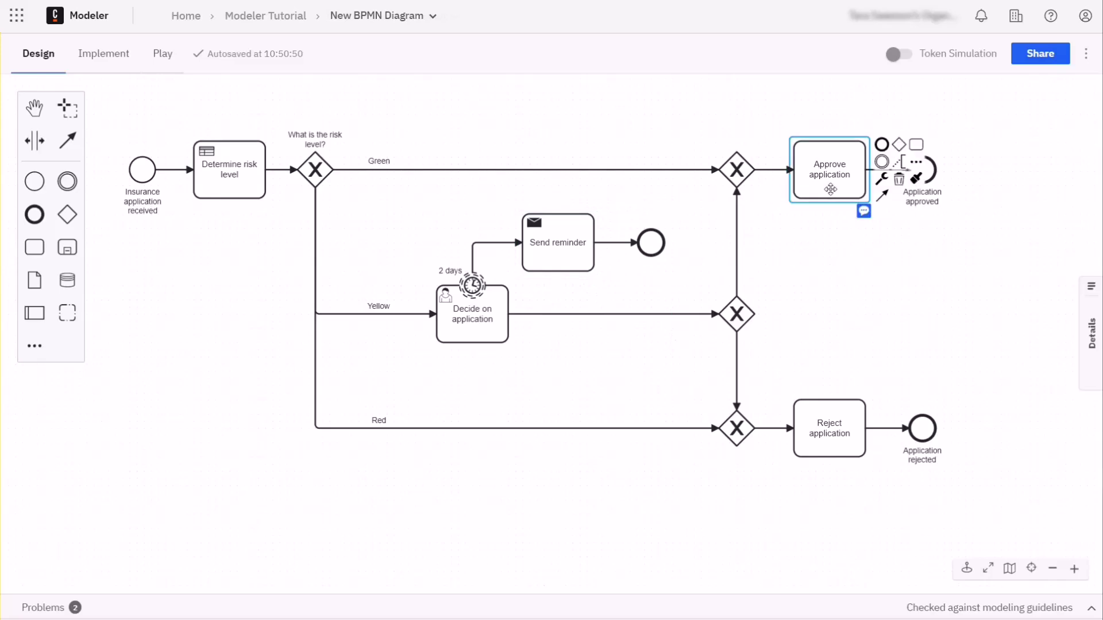
left_click(884, 179)
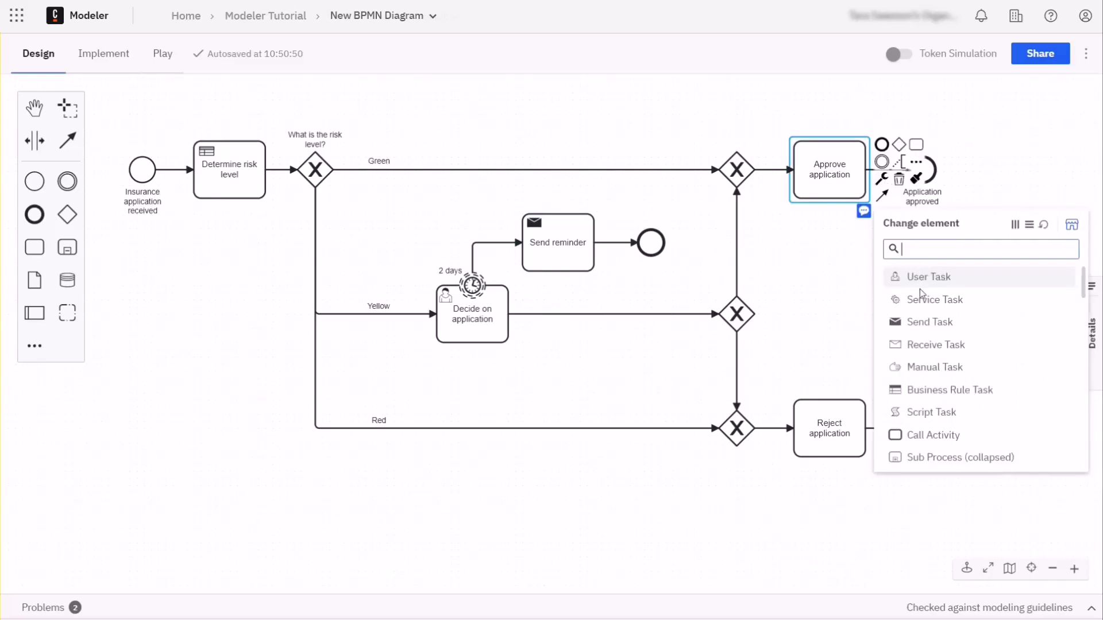
left_click(921, 299)
left_click(891, 357)
left_click(853, 412)
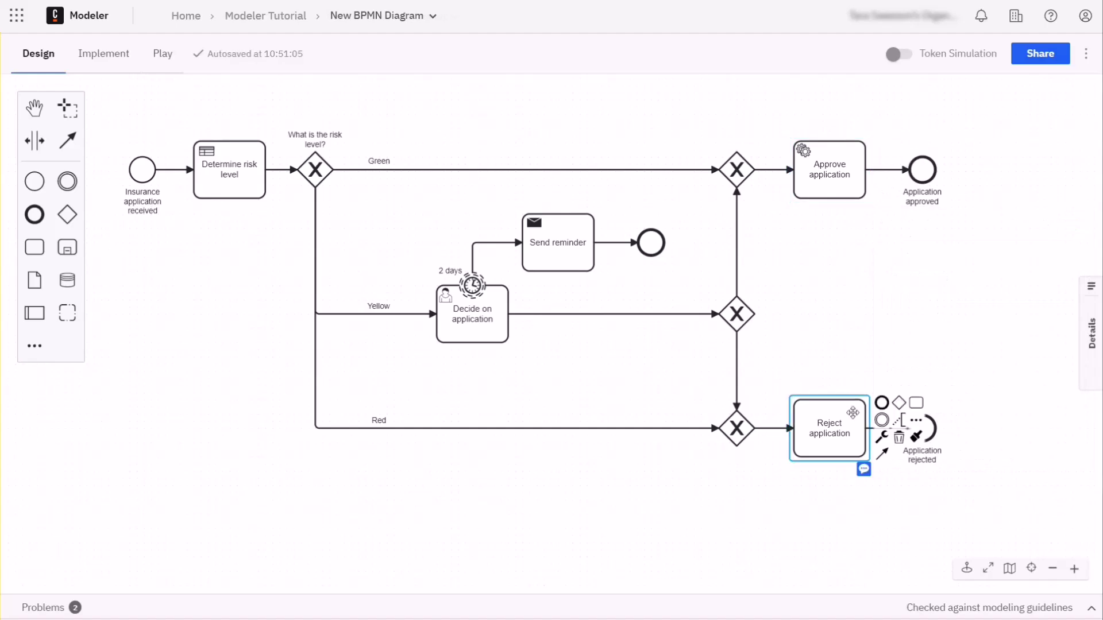
left_click(882, 437)
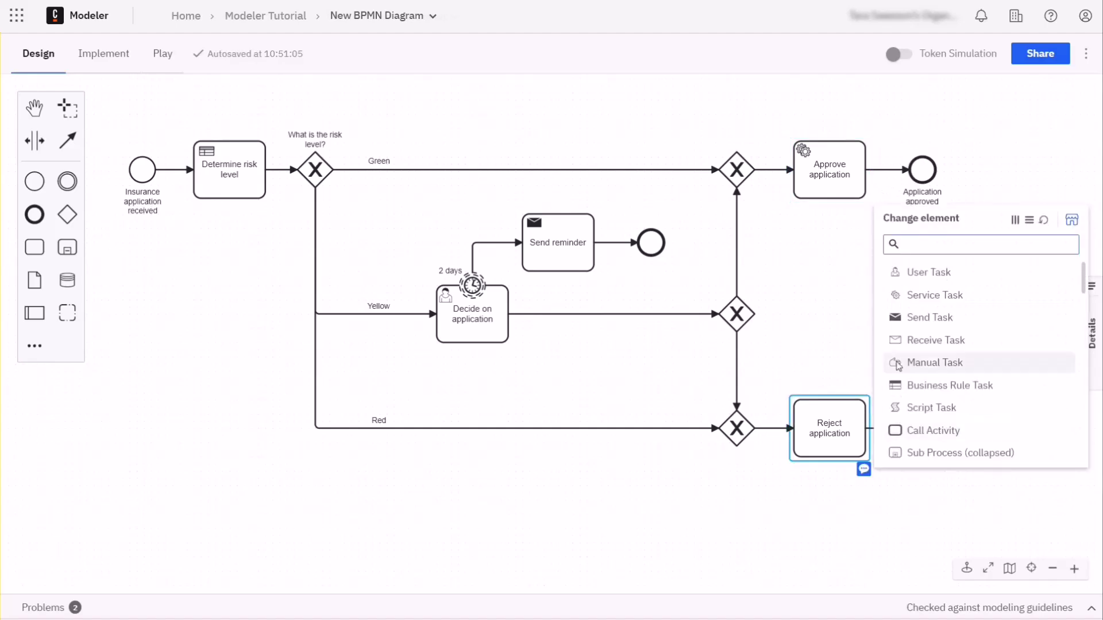
left_click(899, 295)
left_click(879, 315)
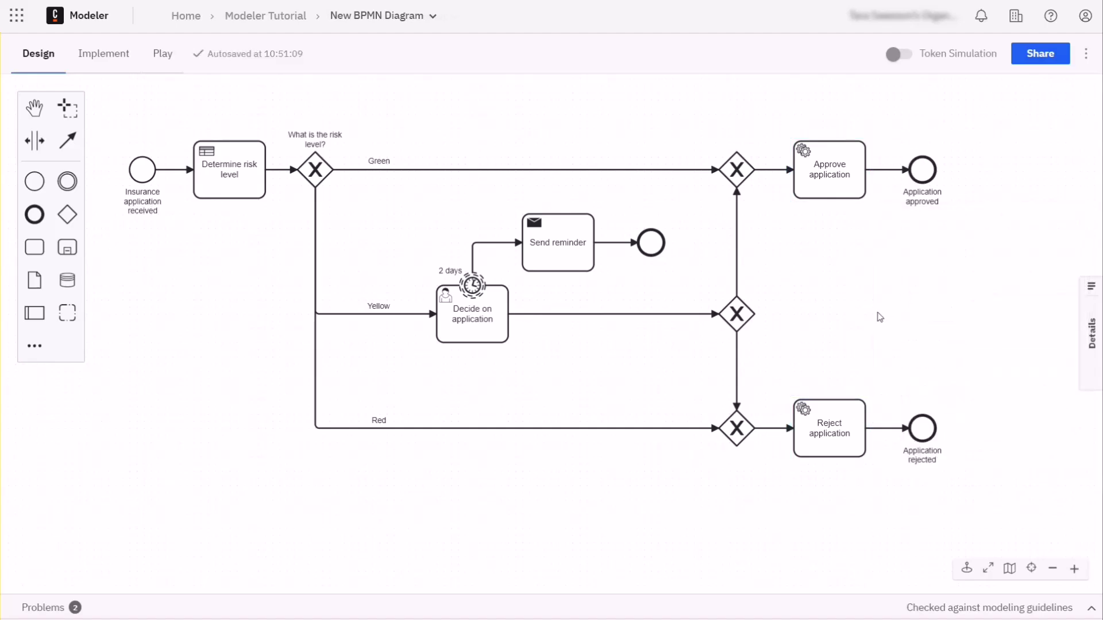
- Give the end event after Send reminder the name 'Reminder sent'
double_click(651, 247)
type("Reminder sent")
key("Return")
left_click(848, 182)
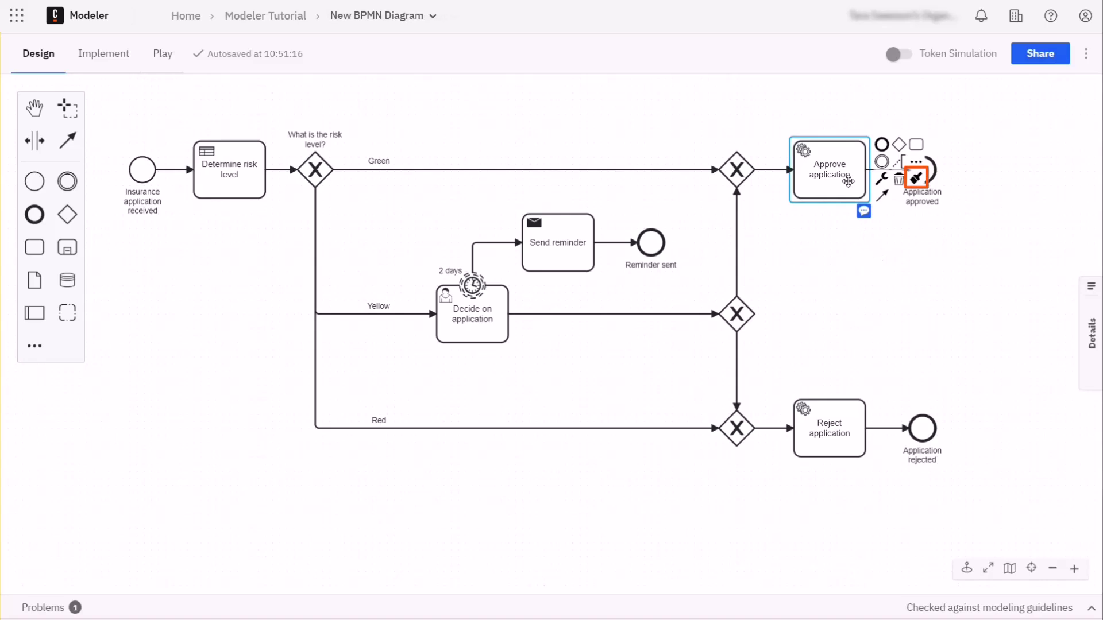
- Fill Approve application with the green swatch and Reject application with the pink swatch
left_click(917, 180)
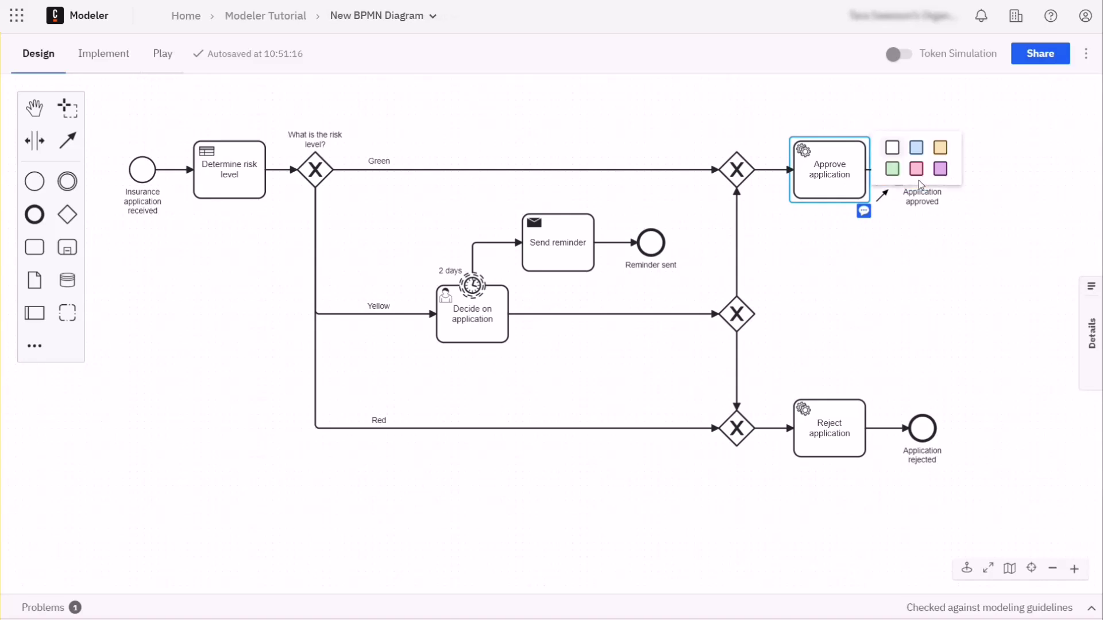
left_click(892, 169)
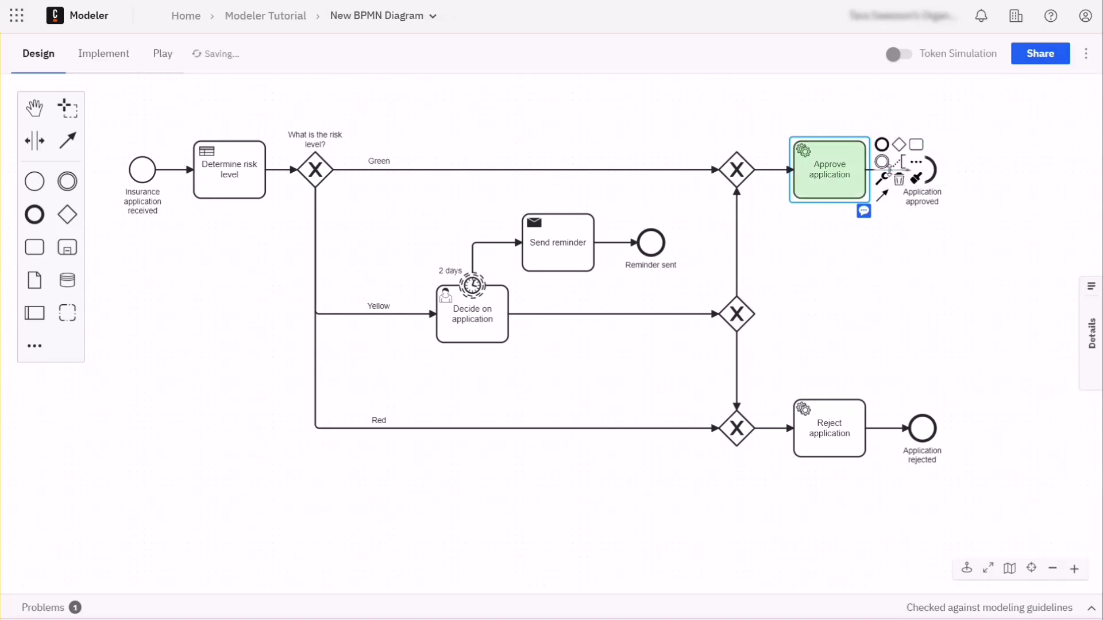
left_click(899, 272)
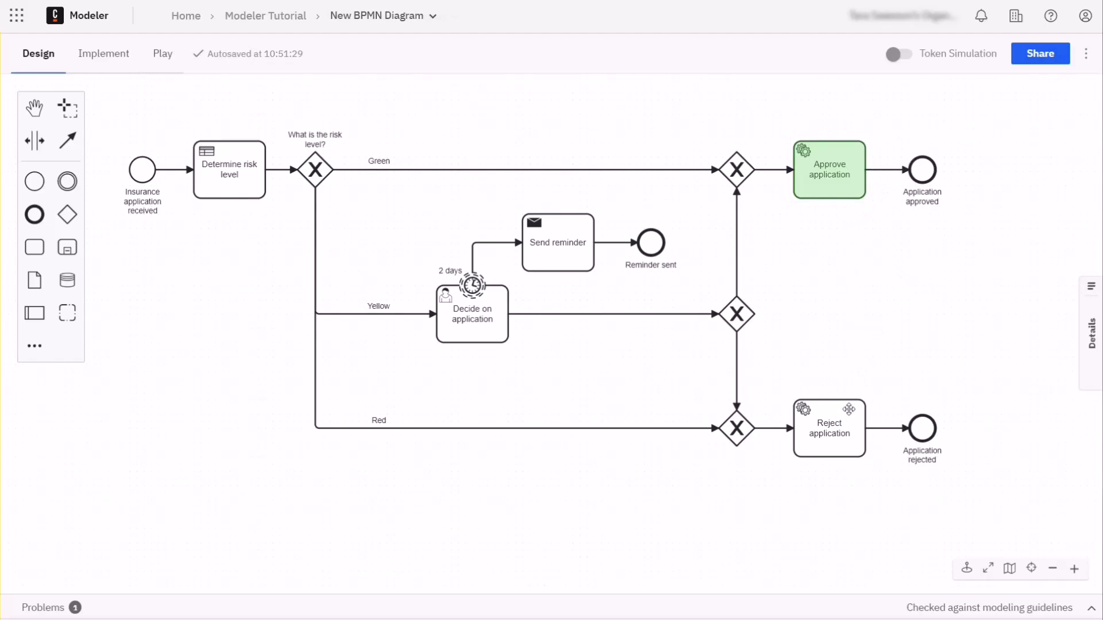
left_click(847, 409)
left_click(914, 436)
left_click(895, 346)
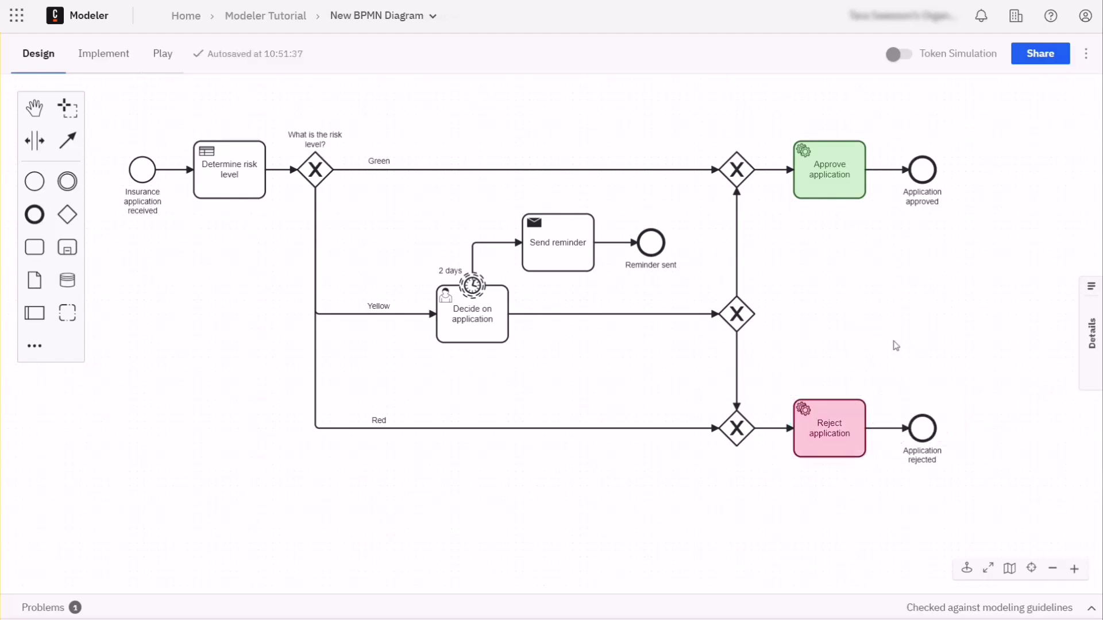